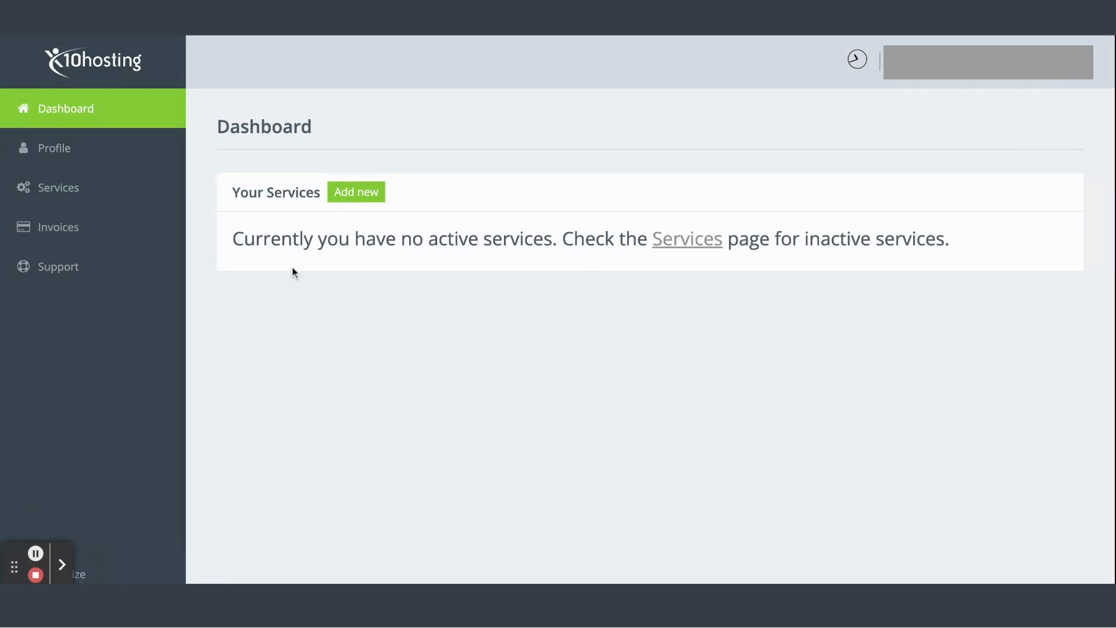
Start adding a new hosting service, compare the packages and choose the Free package
click(358, 197)
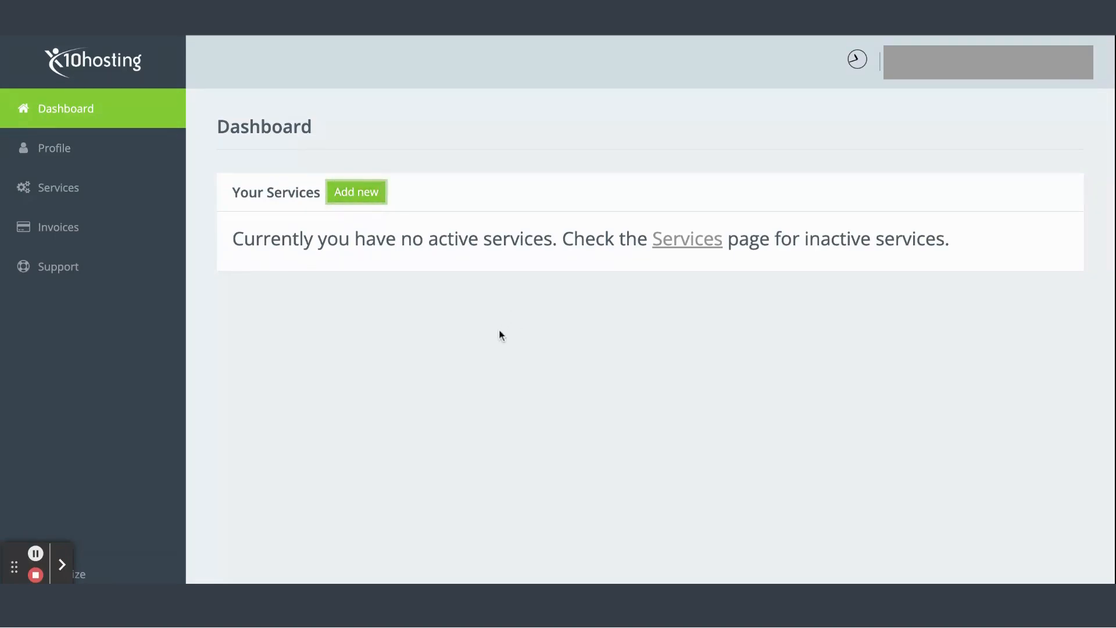
scroll(513, 227, down, 1)
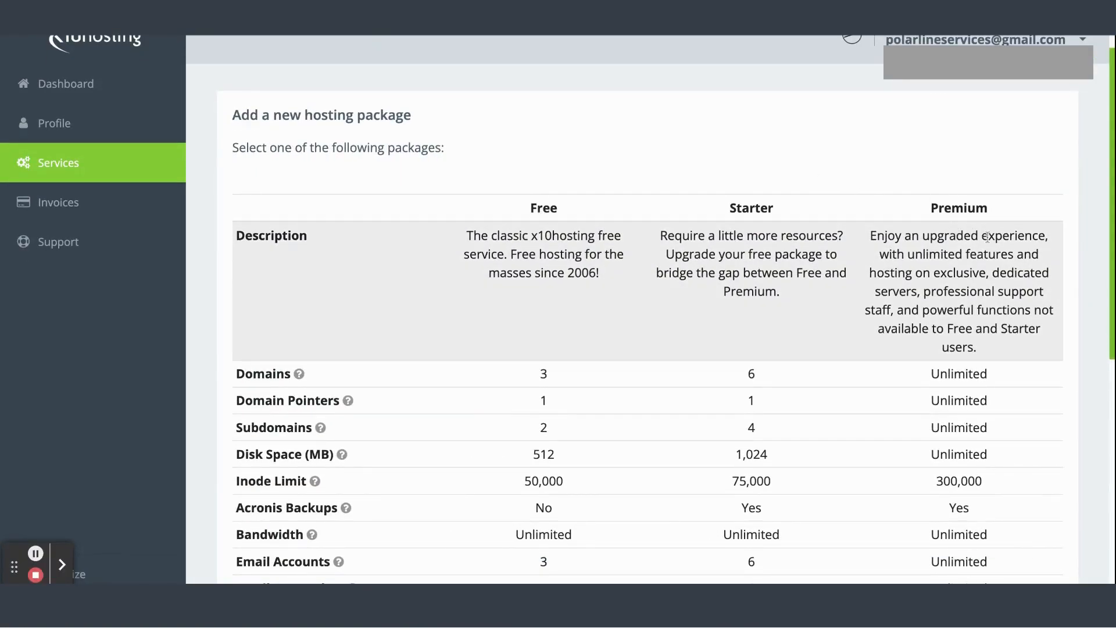
scroll(631, 358, down, 1)
scroll(632, 358, down, 8)
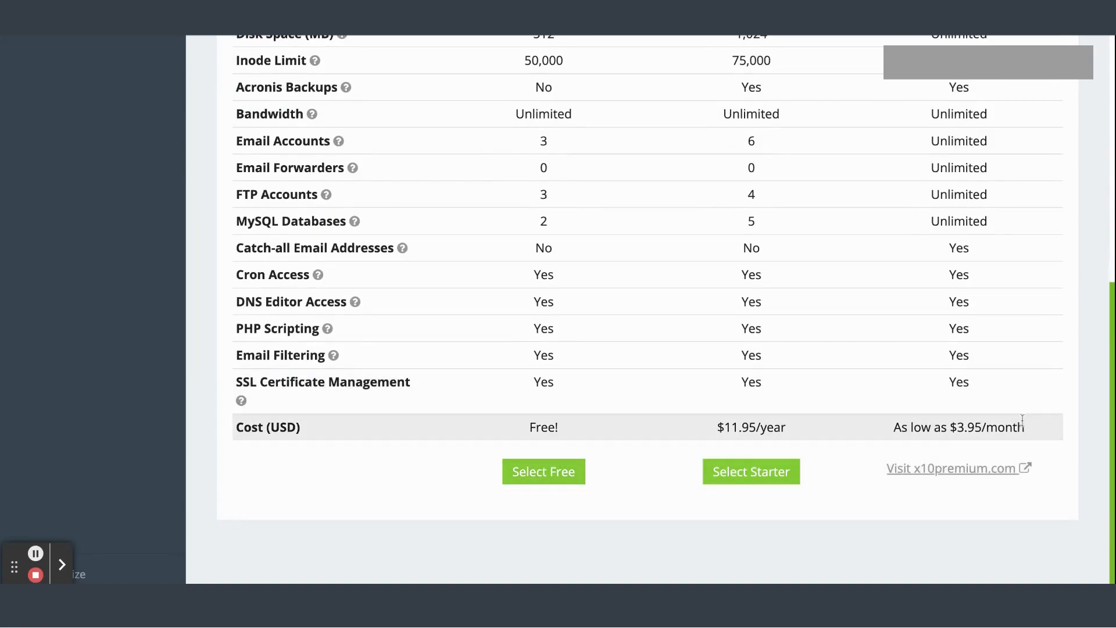
scroll(866, 423, up, 5)
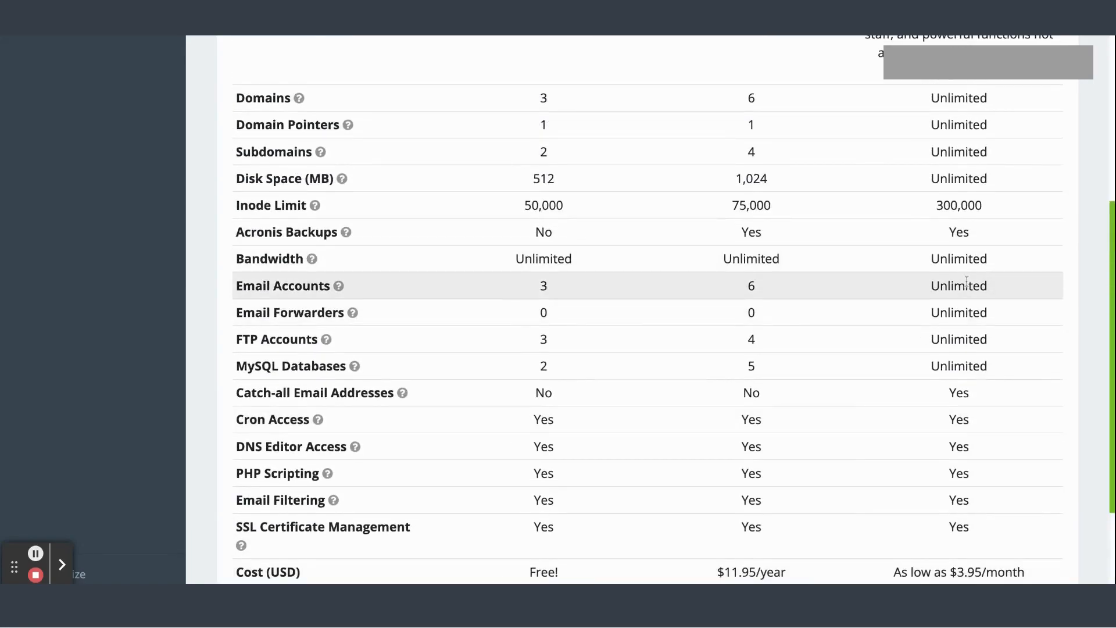
scroll(965, 274, down, 5)
click(520, 485)
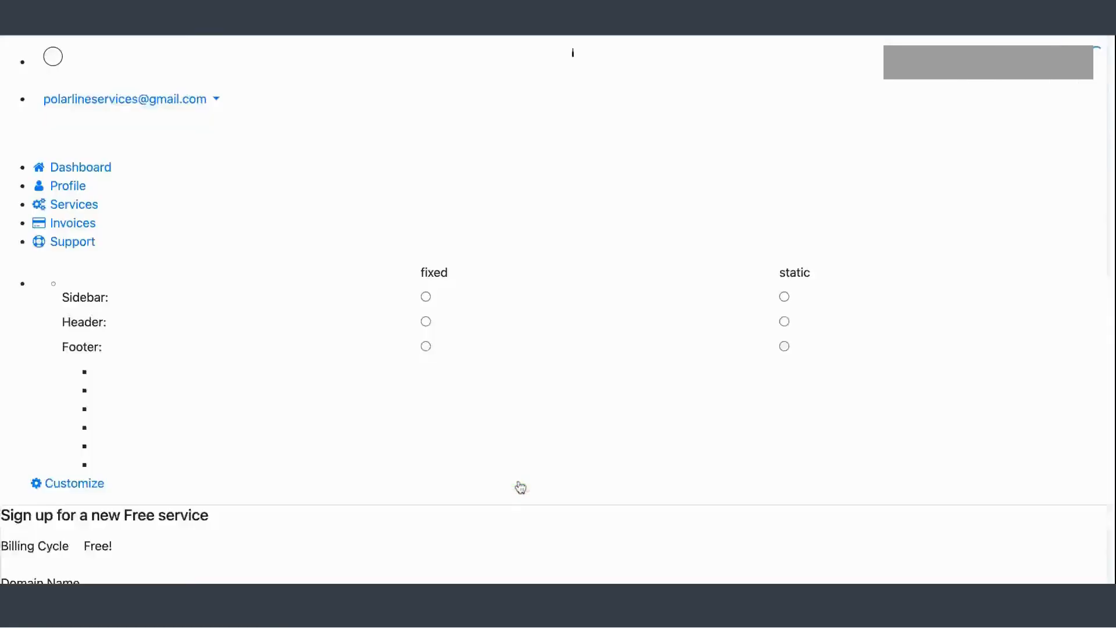
Enter autobuytemplate as the free x10.mx subdomain for the new service
scroll(439, 302, down, 2)
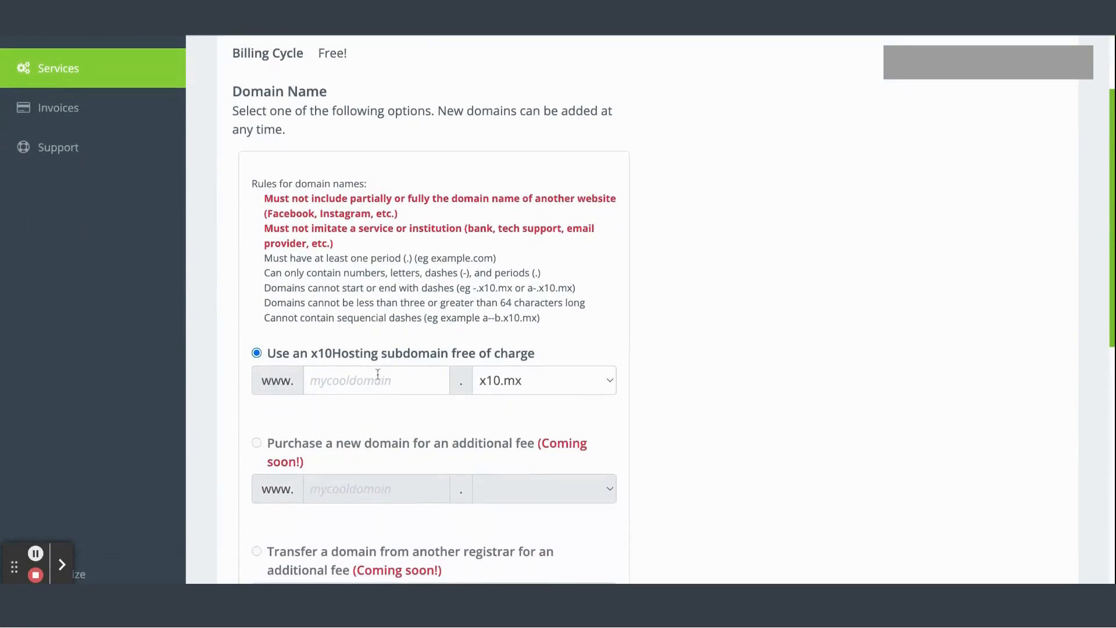
scroll(378, 374, down, 1)
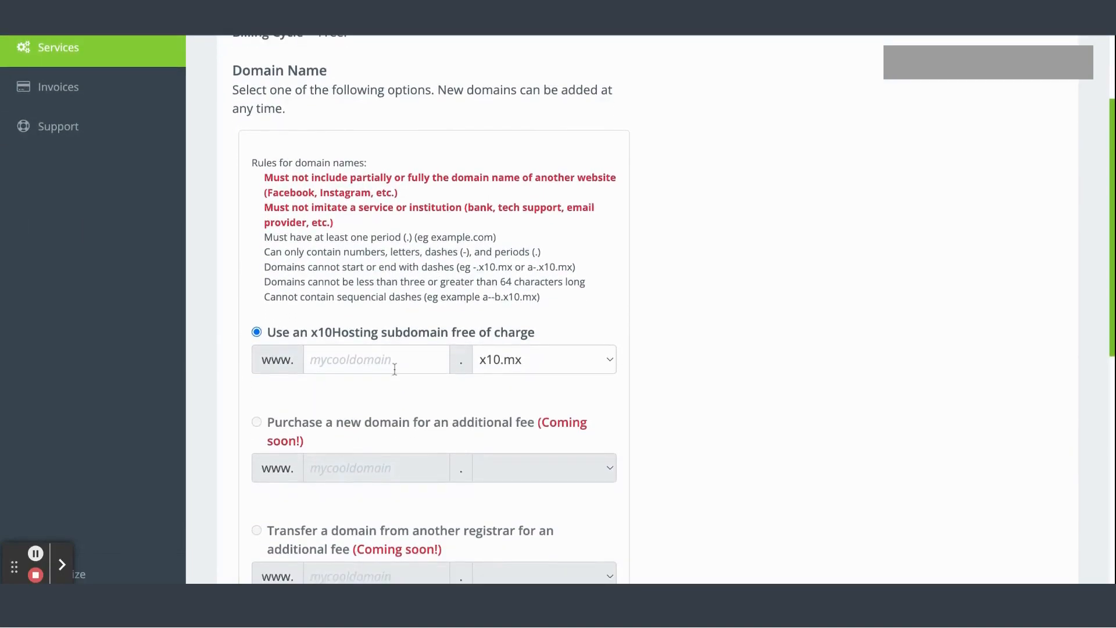
scroll(395, 370, down, 3)
scroll(372, 430, down, 6)
scroll(366, 445, up, 9)
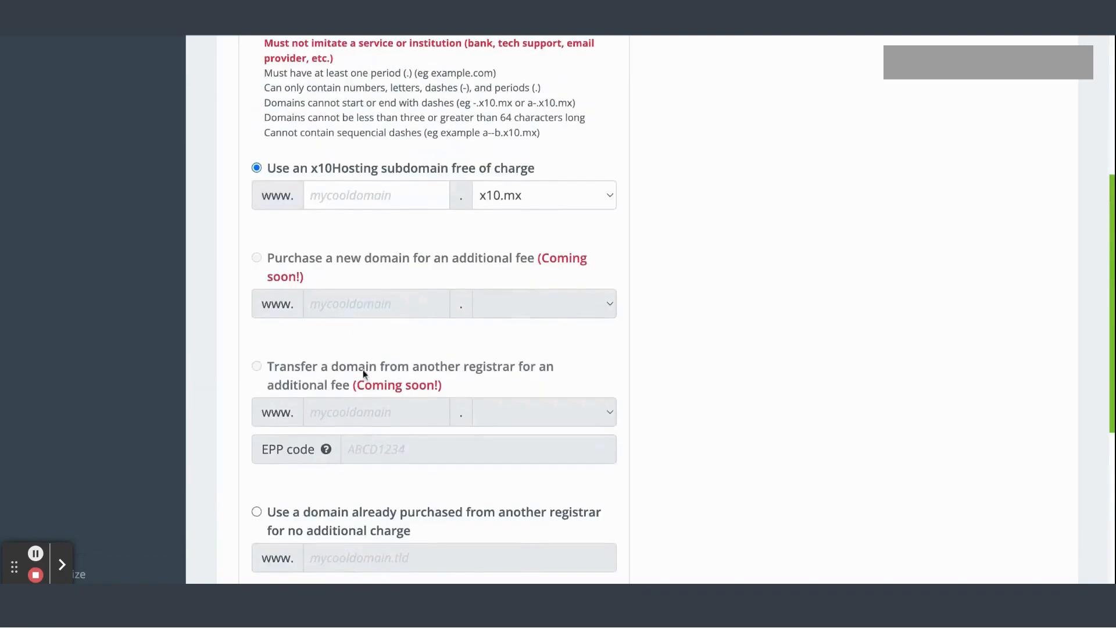
scroll(368, 262, up, 1)
click(354, 416)
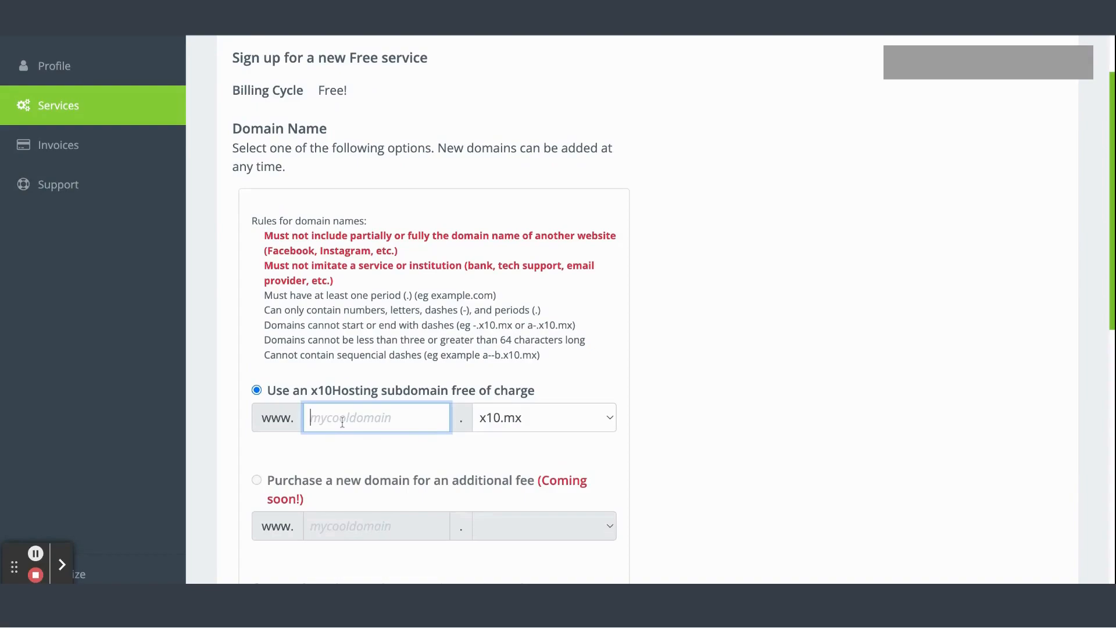
text(auto)
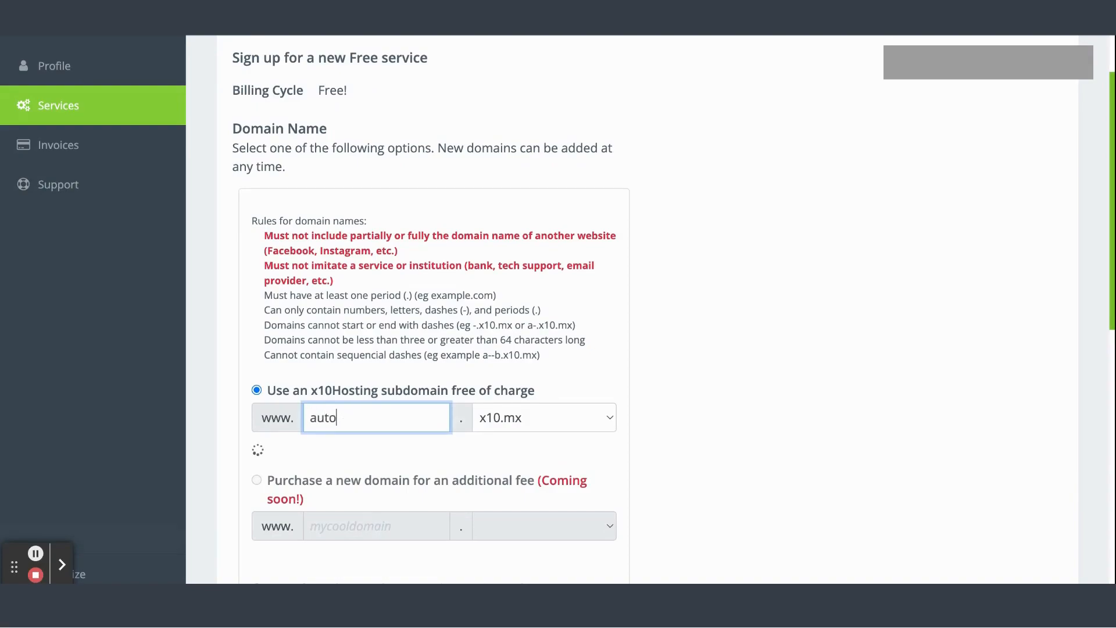
text(buytemplate)
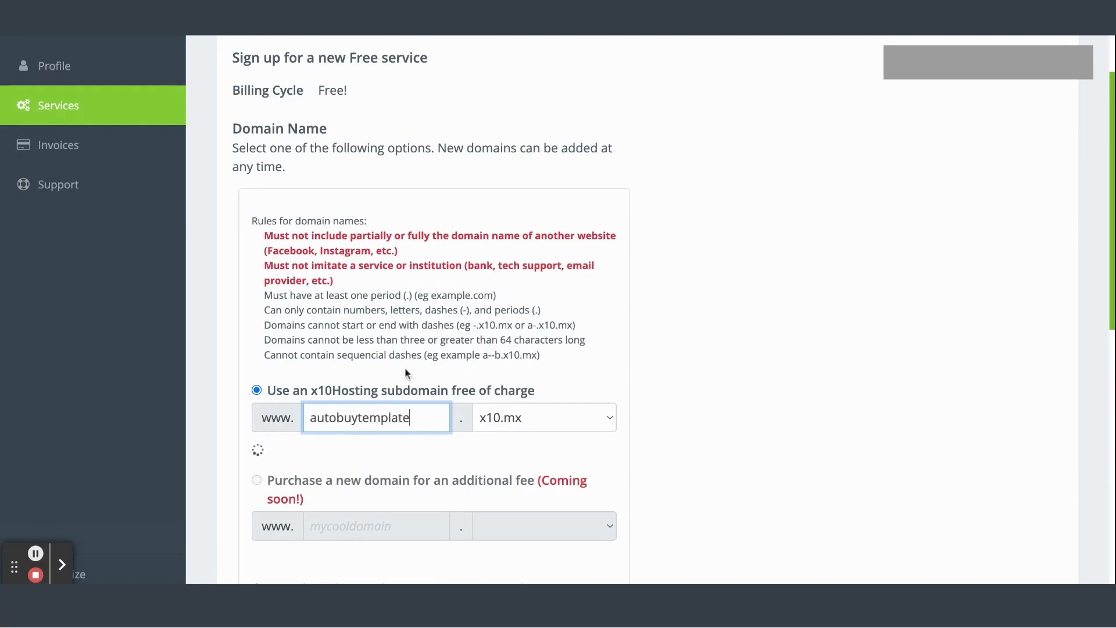
click(429, 356)
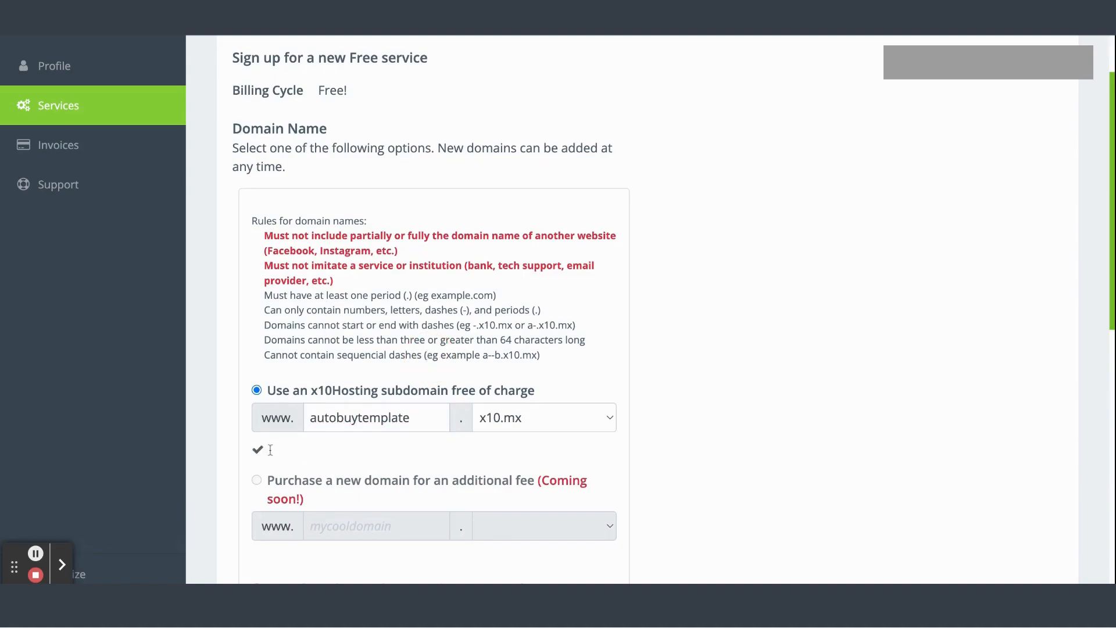
Enter a password in the New Hosting Service Password field
scroll(267, 454, down, 5)
scroll(270, 450, down, 4)
click(305, 346)
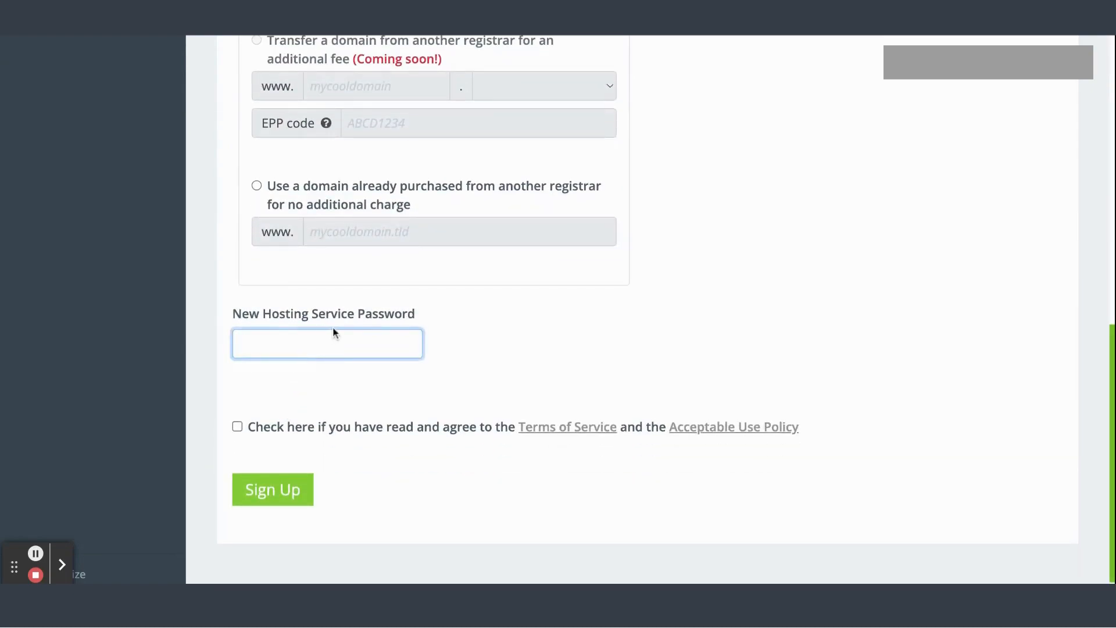
text(•••••••••••)
click(443, 476)
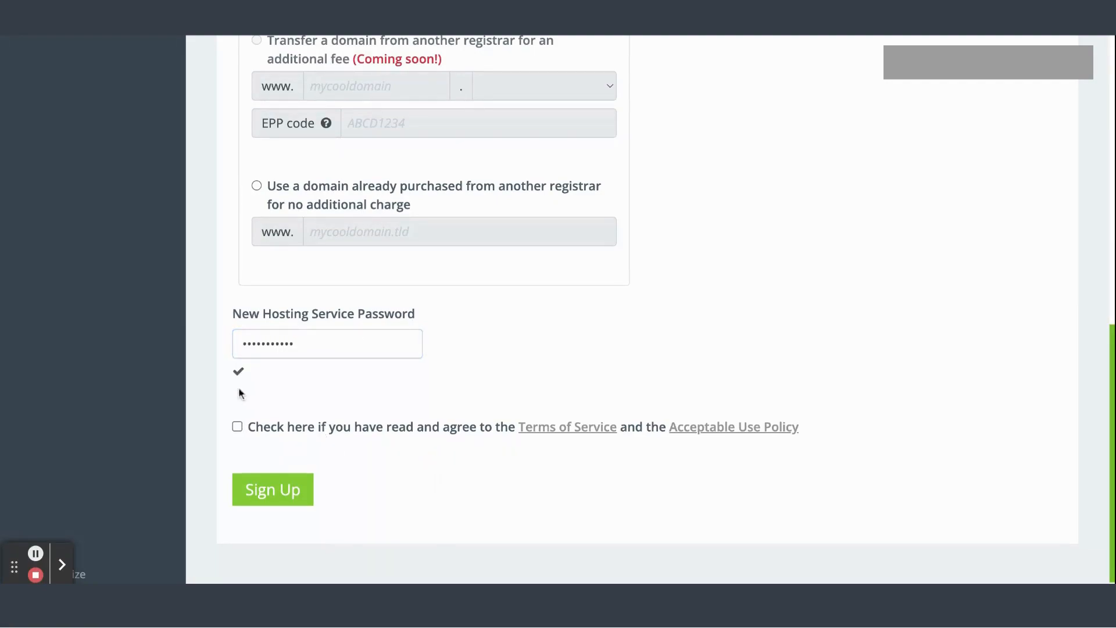
Agree to the Terms of Service and Acceptable Use Policy and sign up for the service
click(242, 428)
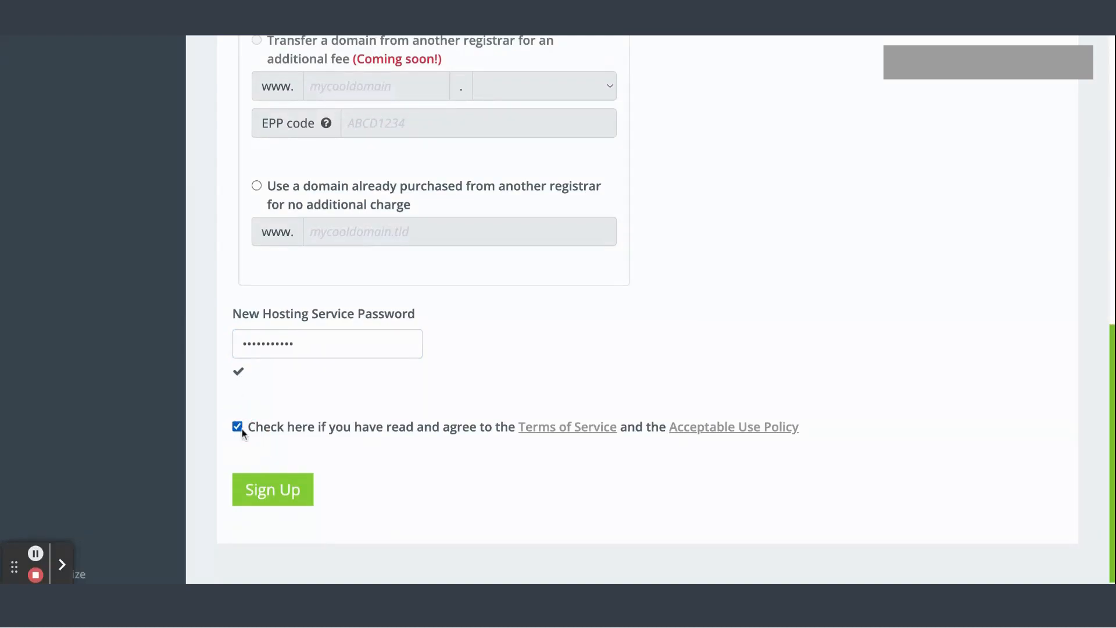
click(274, 489)
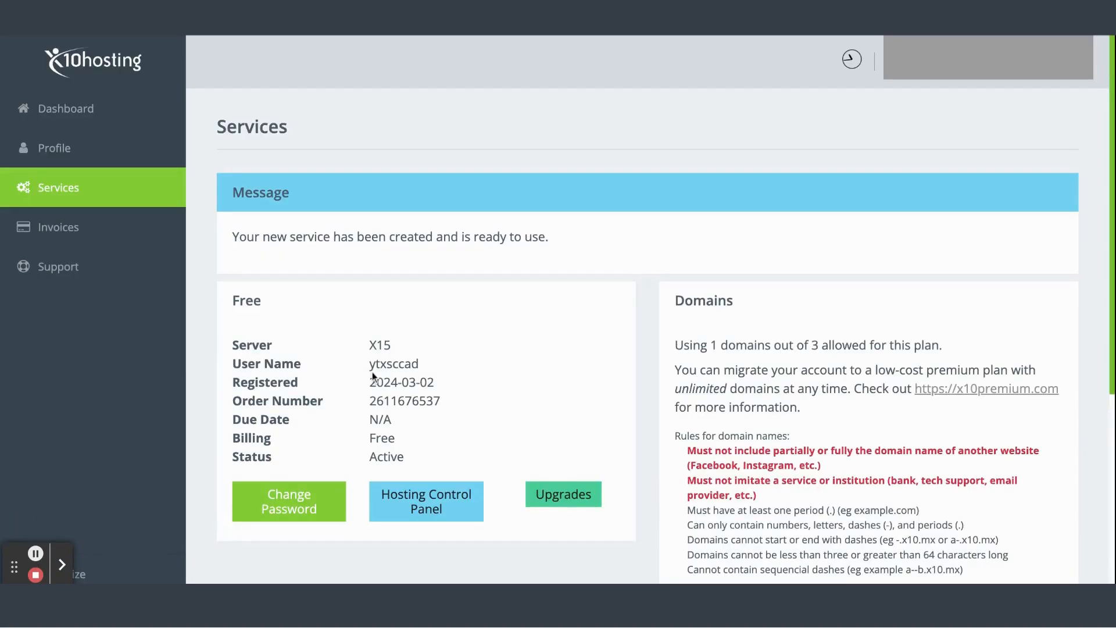
Open the hosting control panel for the new free service
scroll(372, 373, down, 1)
scroll(372, 372, down, 3)
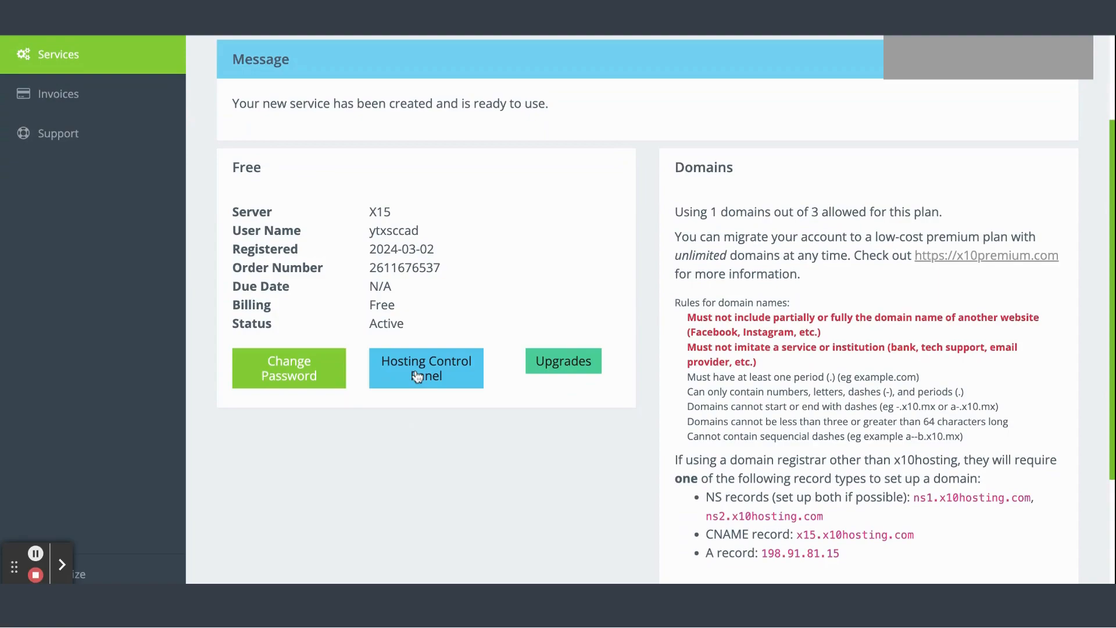
click(422, 378)
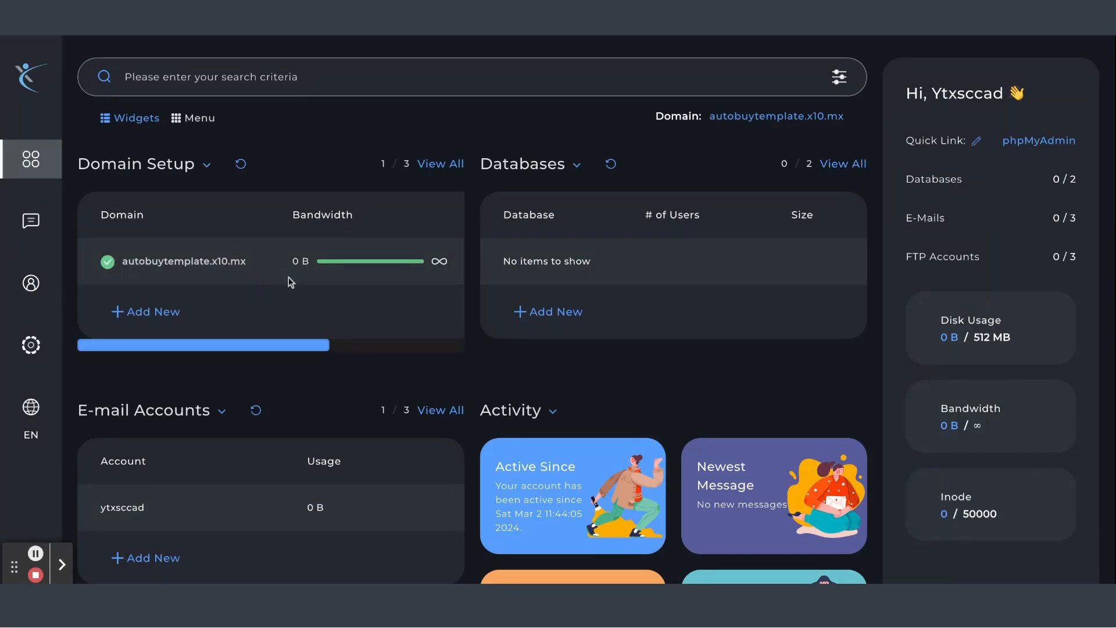
Create a new database named data from the Databases page
mouse_move(27, 225)
click(530, 315)
scroll(448, 382, down, 1)
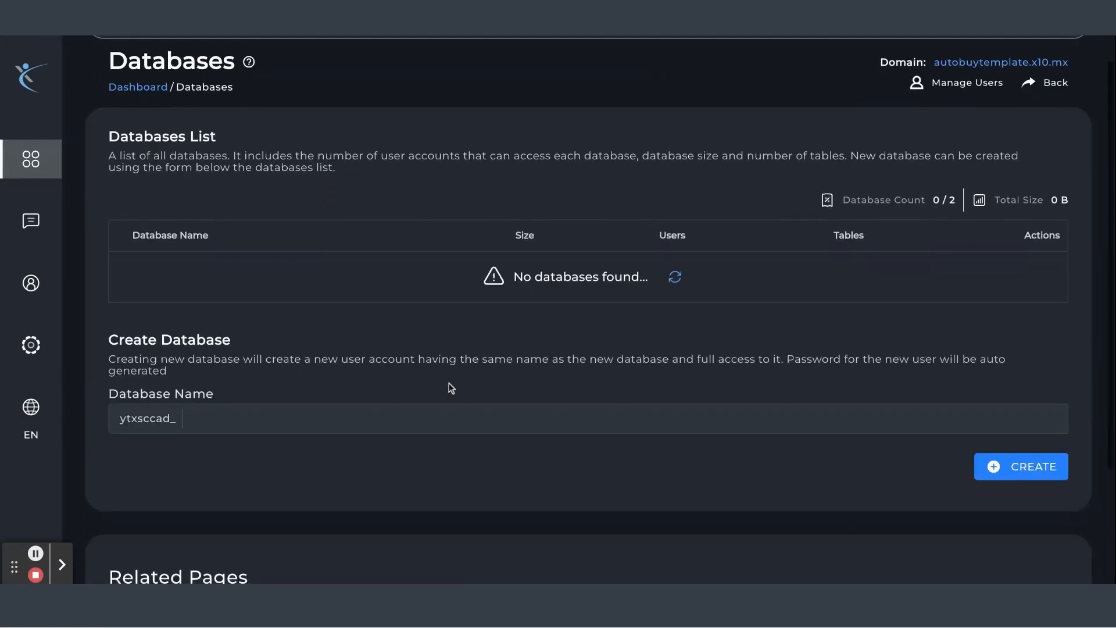
click(1032, 468)
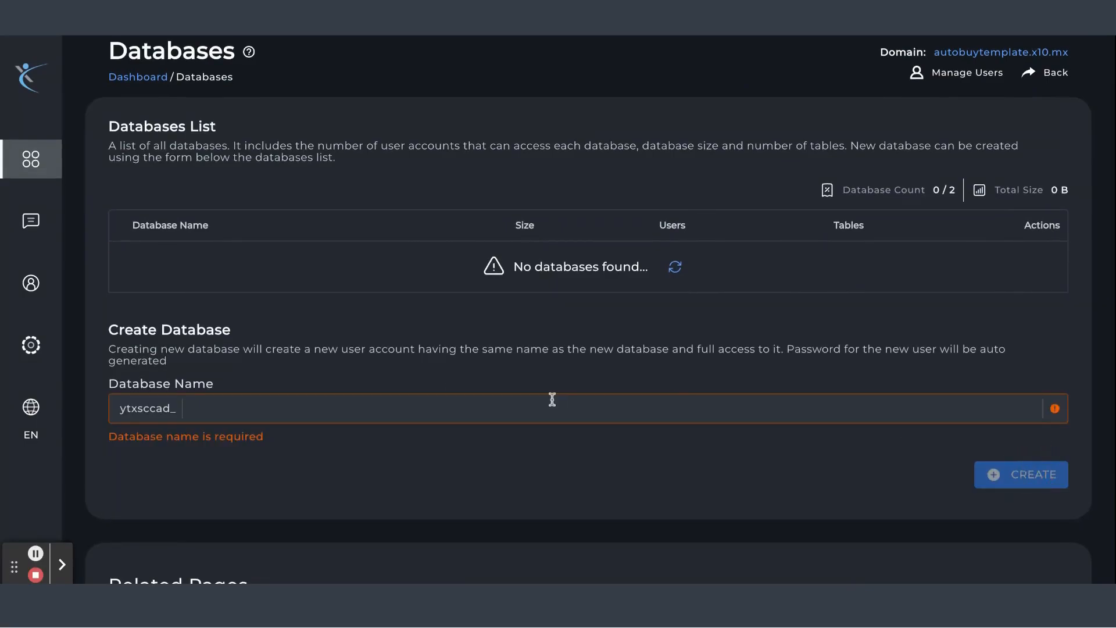
scroll(551, 399, down, 1)
click(438, 370)
text(data)
click(989, 425)
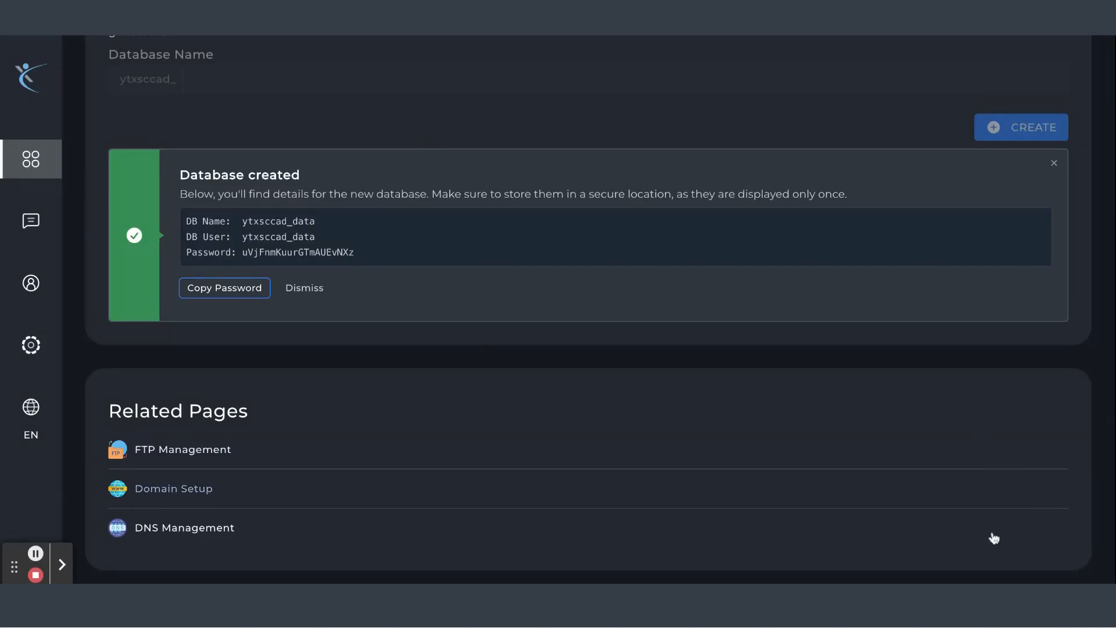
Select the generated database password shown in the creation details
double_click(365, 252)
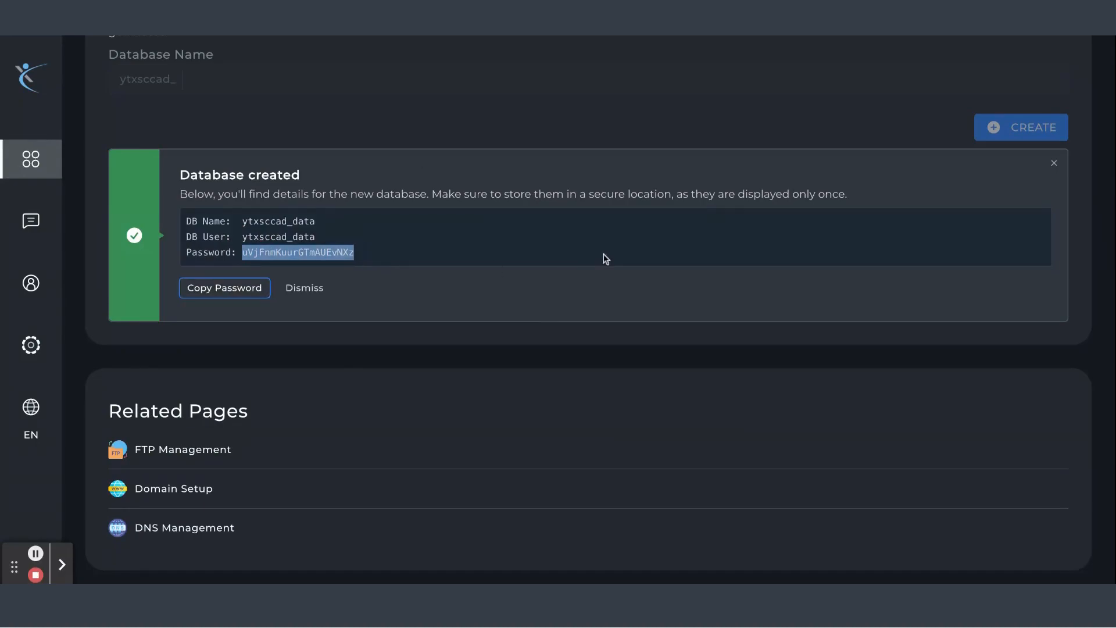
scroll(604, 254, up, 1)
scroll(603, 258, up, 6)
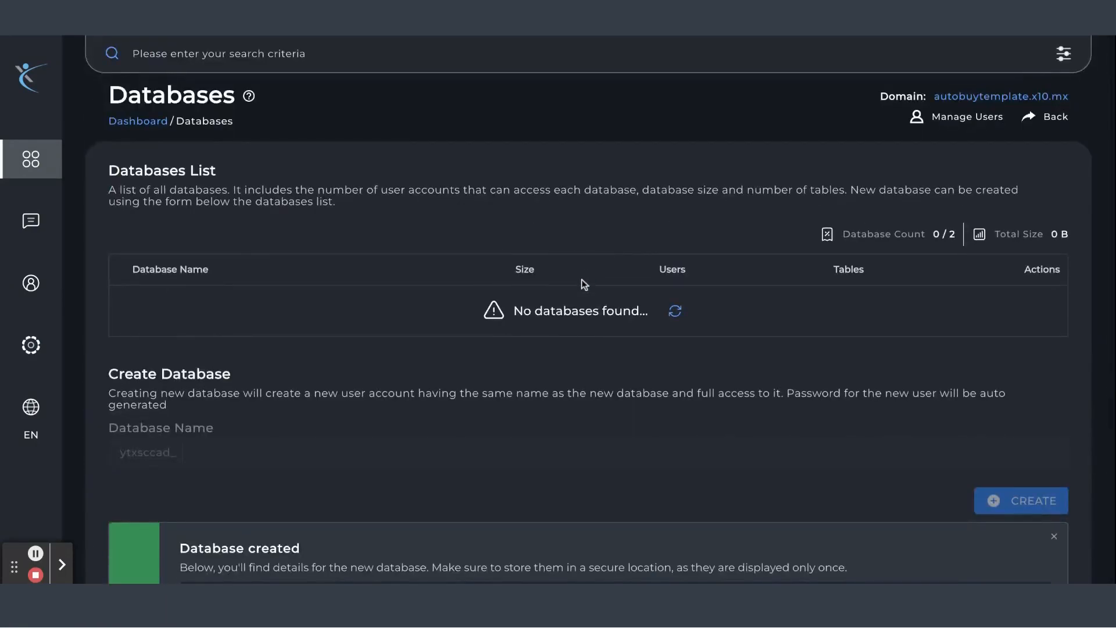
Open the file manager from the control panel navigation
scroll(583, 284, down, 3)
scroll(582, 281, up, 3)
mouse_move(2, 197)
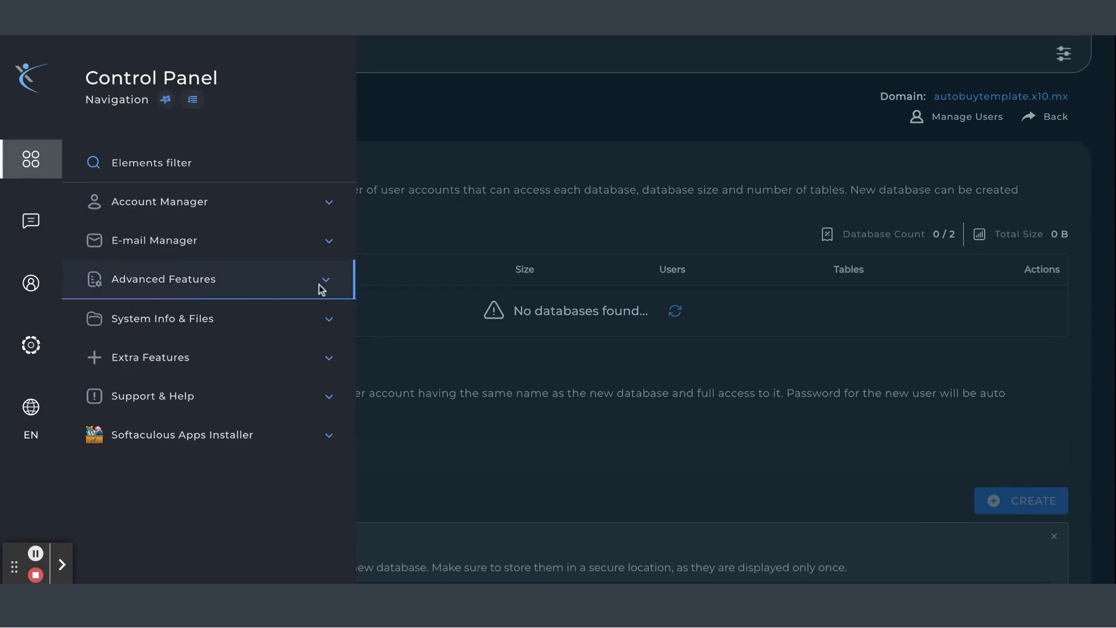
click(324, 325)
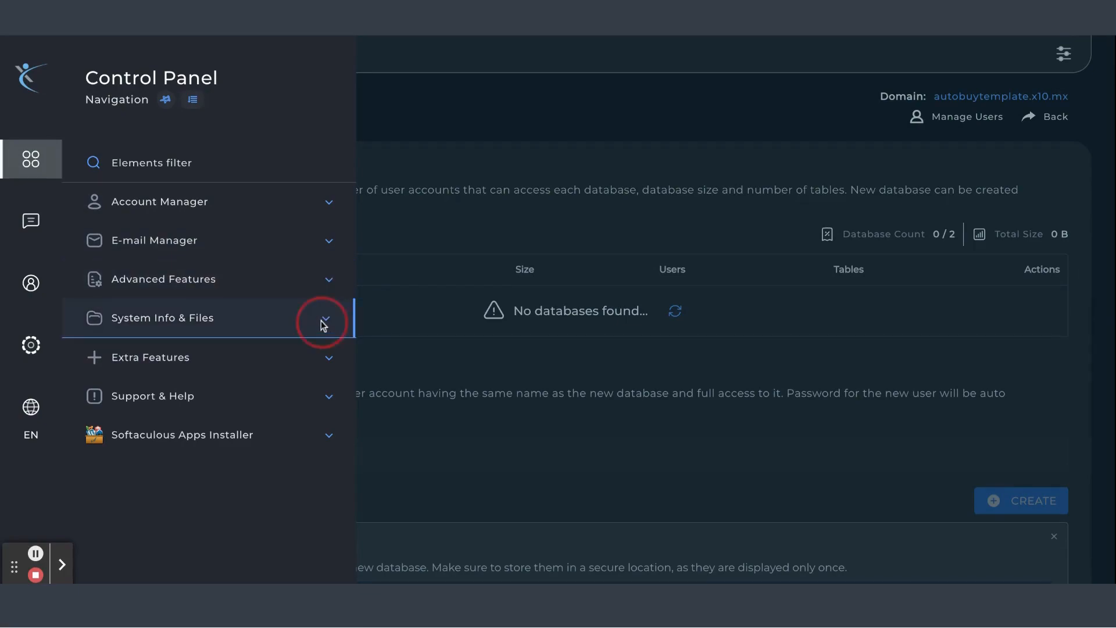
click(204, 359)
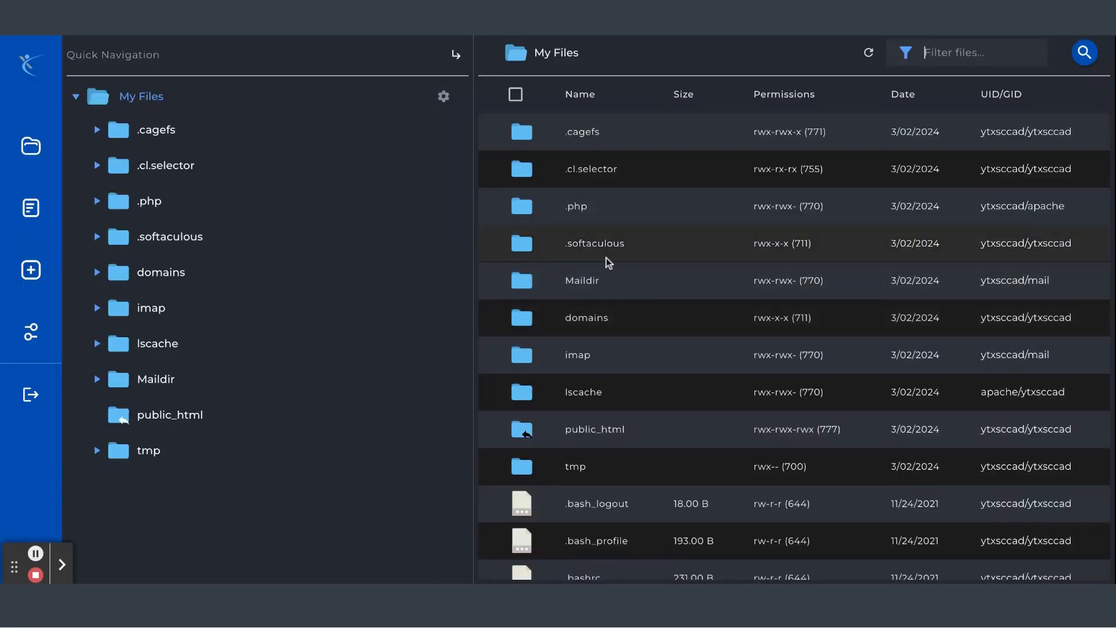
Open the public_html folder, select all its files and folders, and remove them to trash
scroll(604, 229, down, 2)
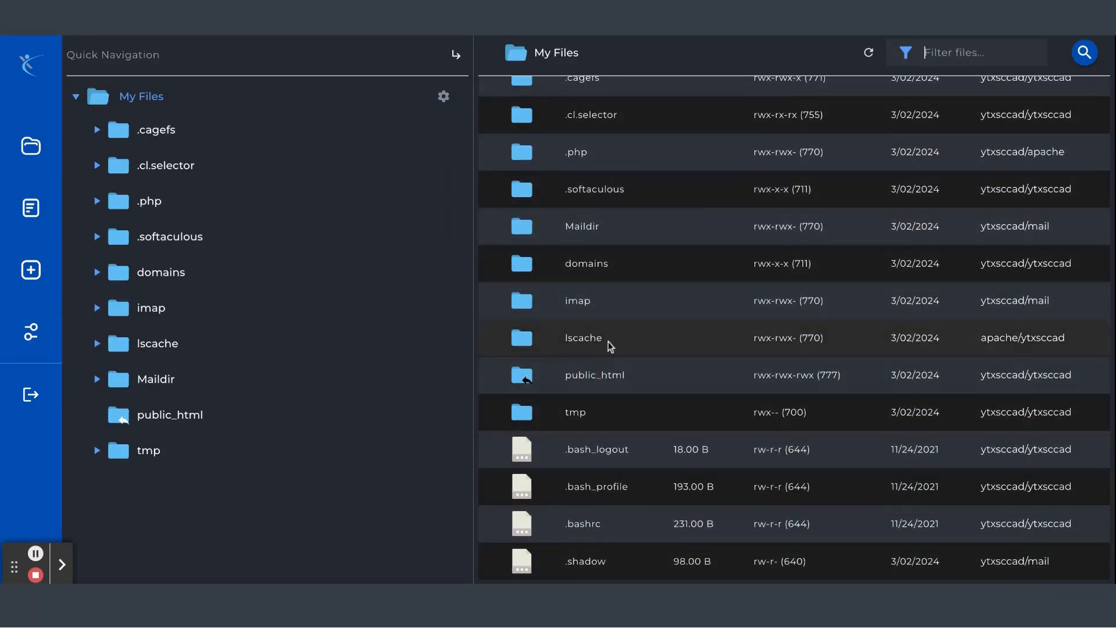
double_click(632, 378)
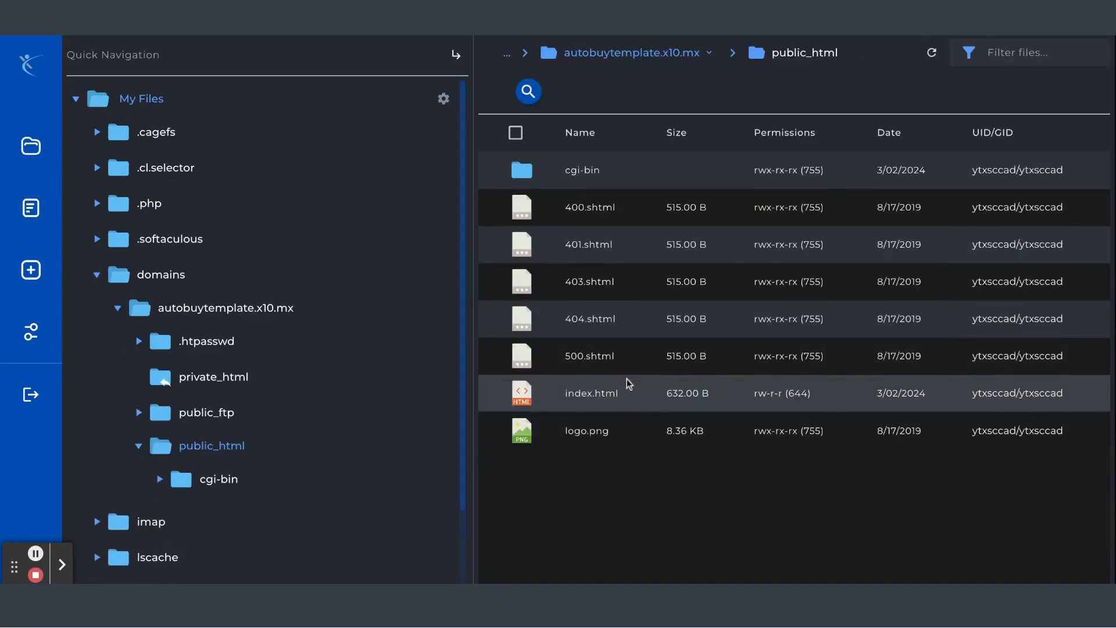
click(611, 169)
shift+click(605, 393)
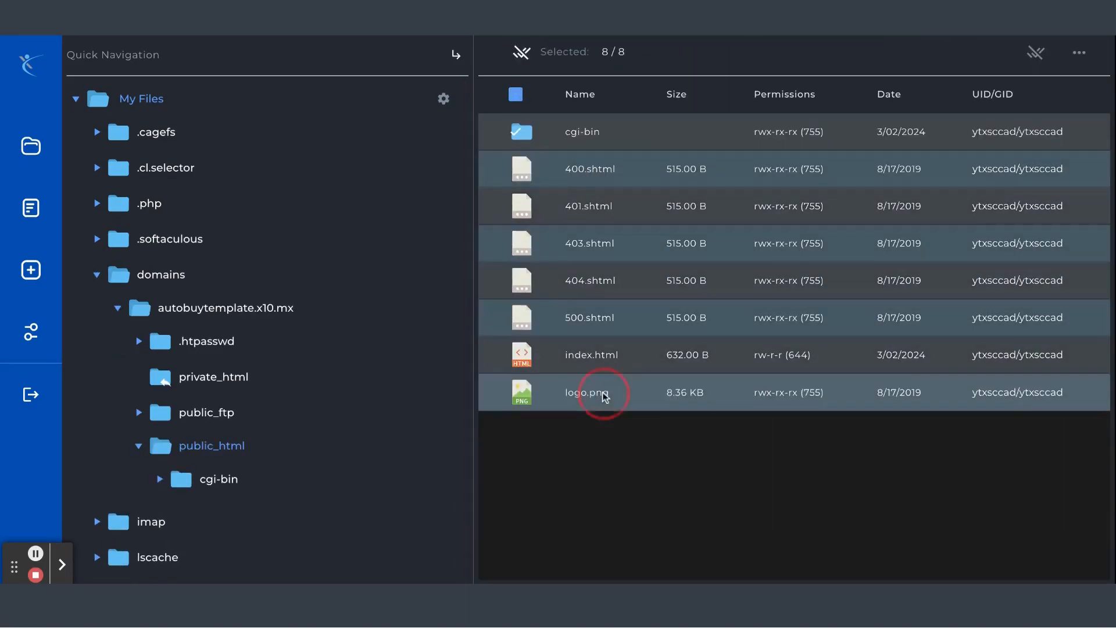
click(1079, 52)
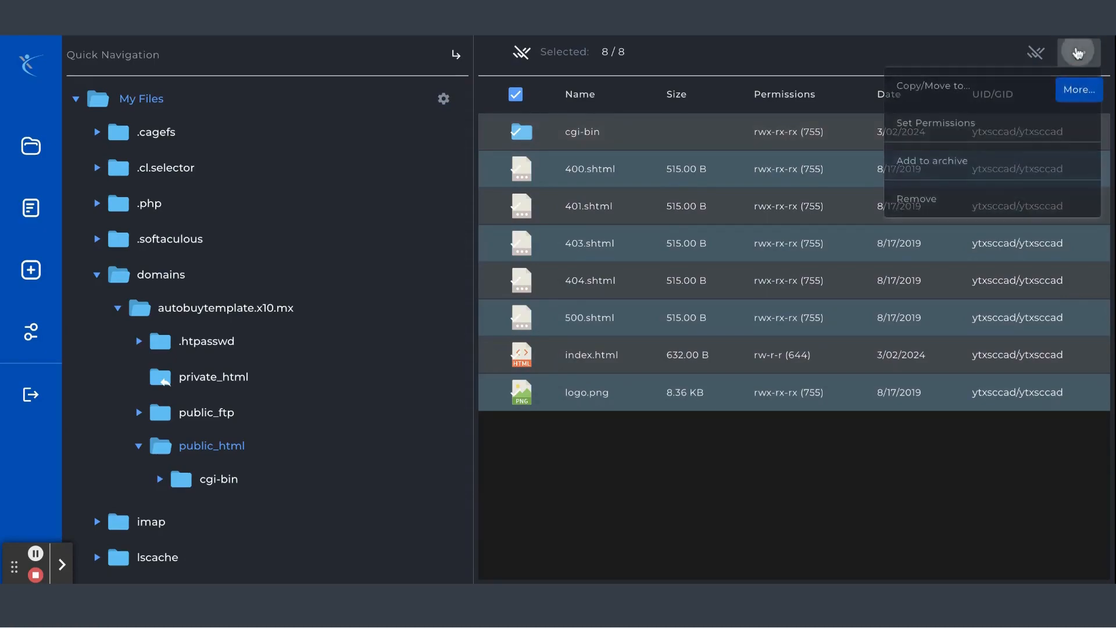
click(929, 208)
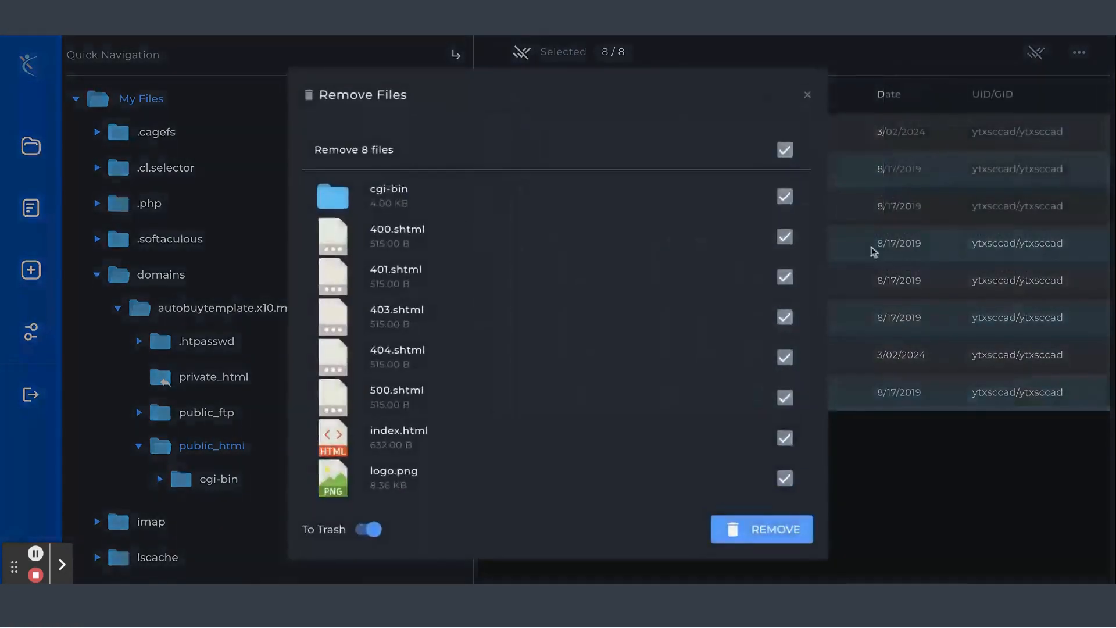
click(768, 531)
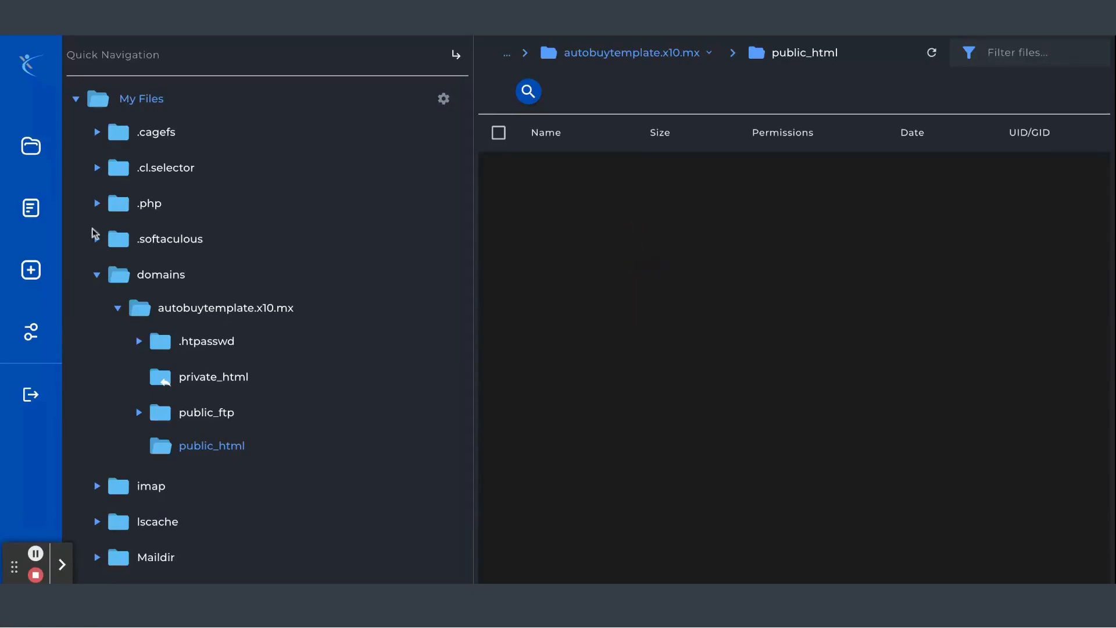
Upload AutoBuy Template v1.0.zip into the public_html folder
click(31, 270)
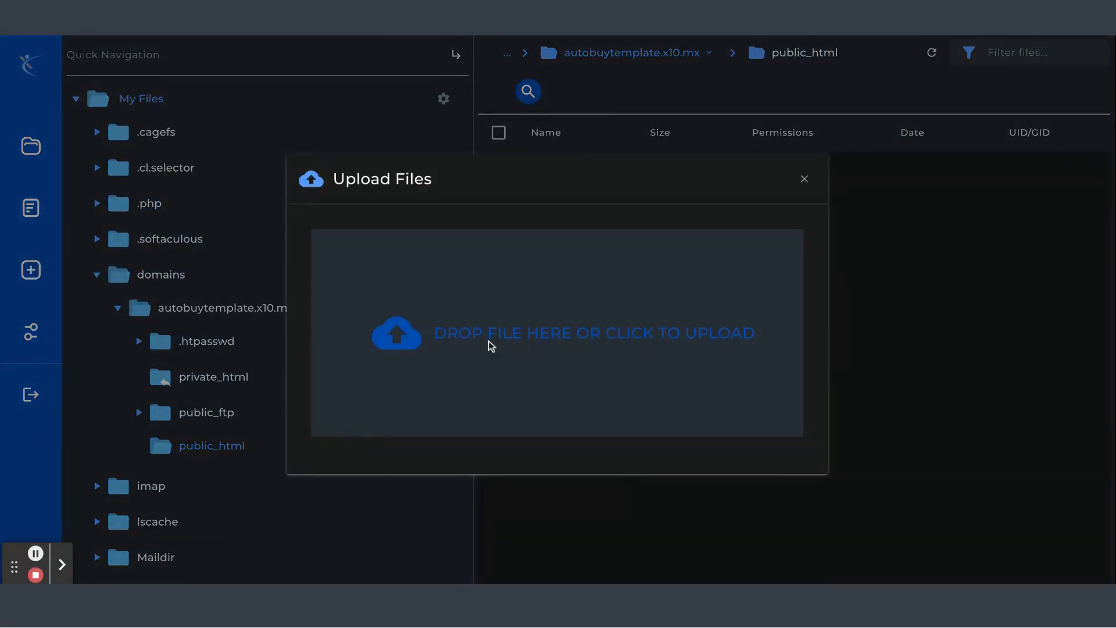
click(488, 341)
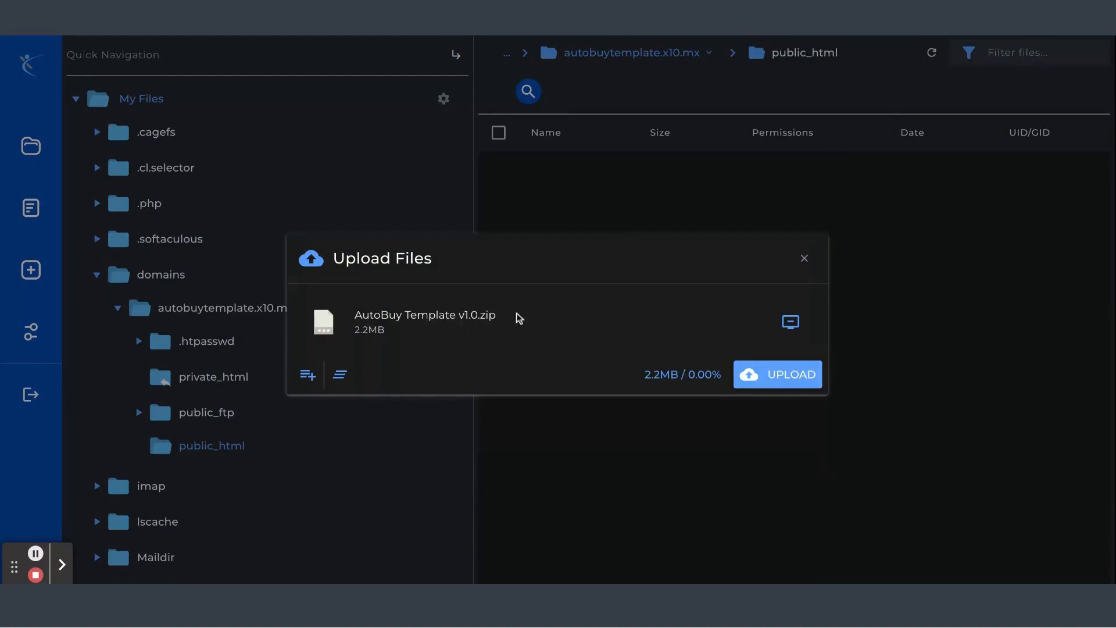
click(797, 378)
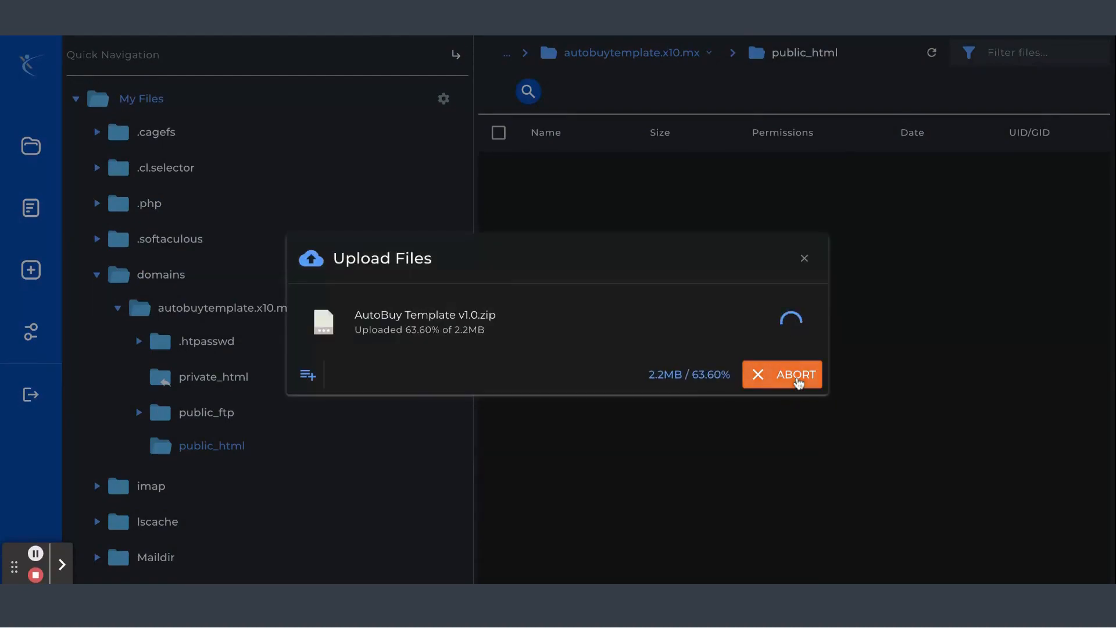
Extract AutoBuy Template v1.0.zip into /domains/autobuytemplate.x10.mx/public_html with only the AutoBuy Template v1.0 folder selected
click(804, 258)
click(645, 169)
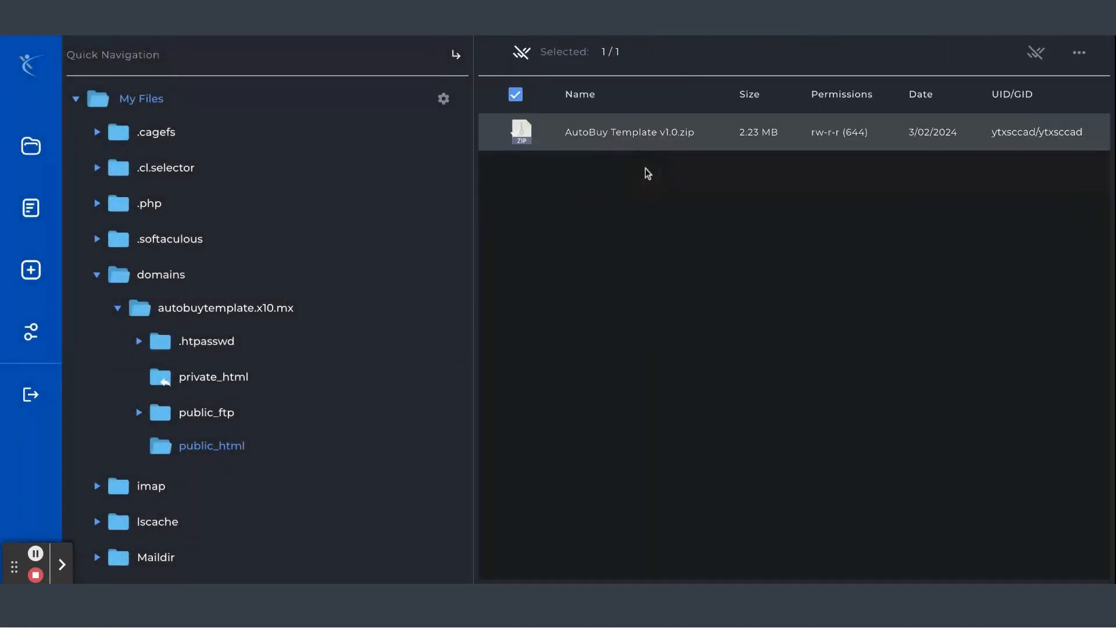
right_click(645, 169)
click(651, 131)
click(598, 163)
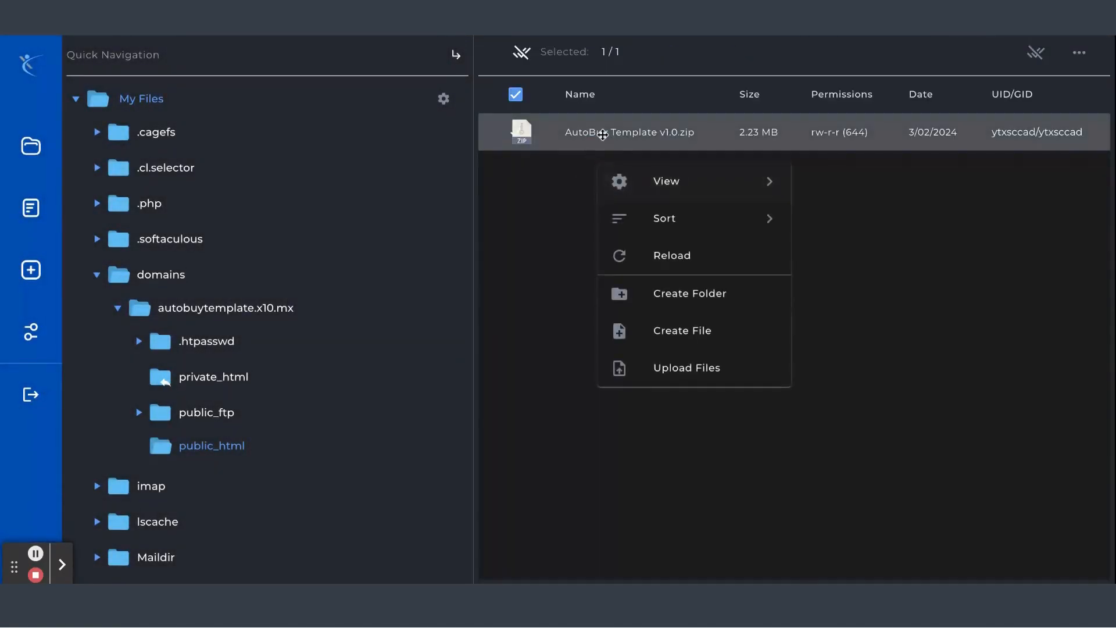
right_click(602, 136)
click(659, 166)
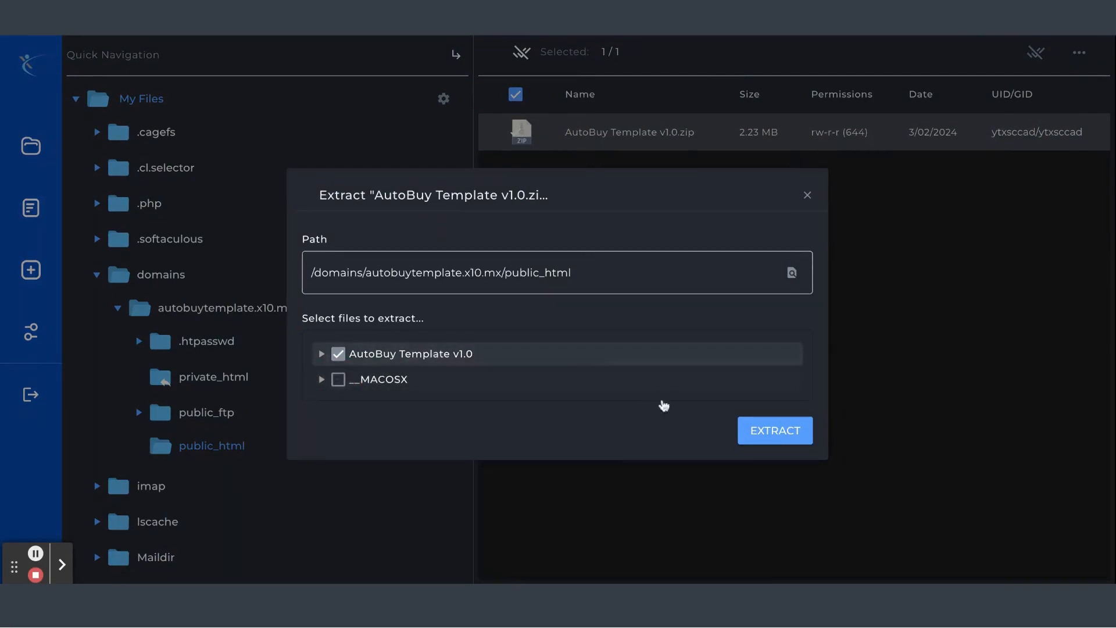
click(775, 439)
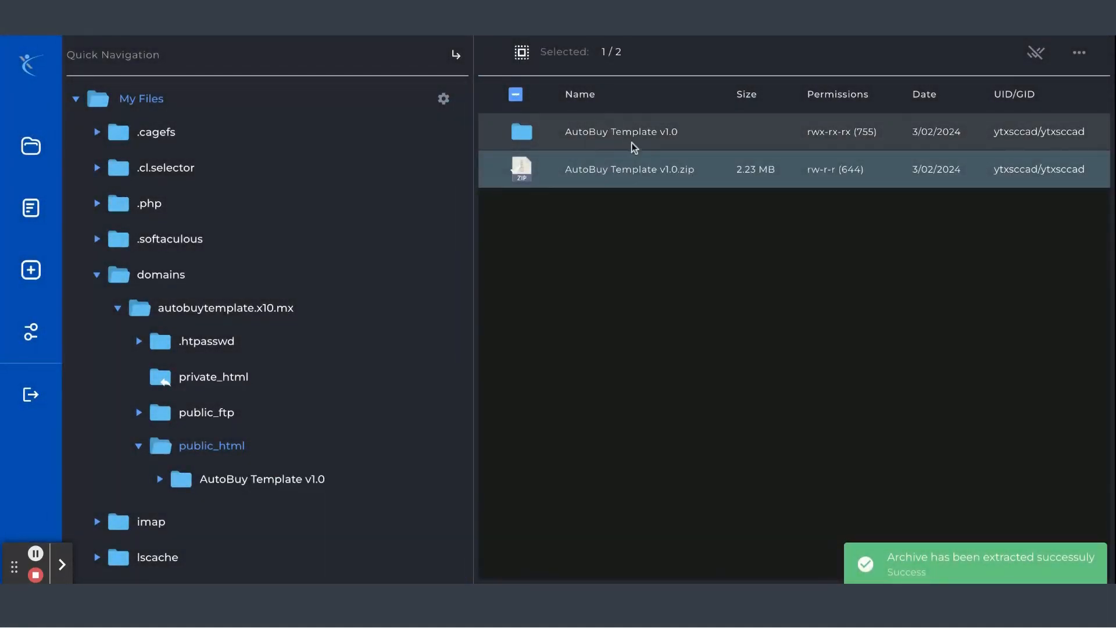
Remove AutoBuy Template v1.0.zip to trash
right_click(615, 173)
click(675, 480)
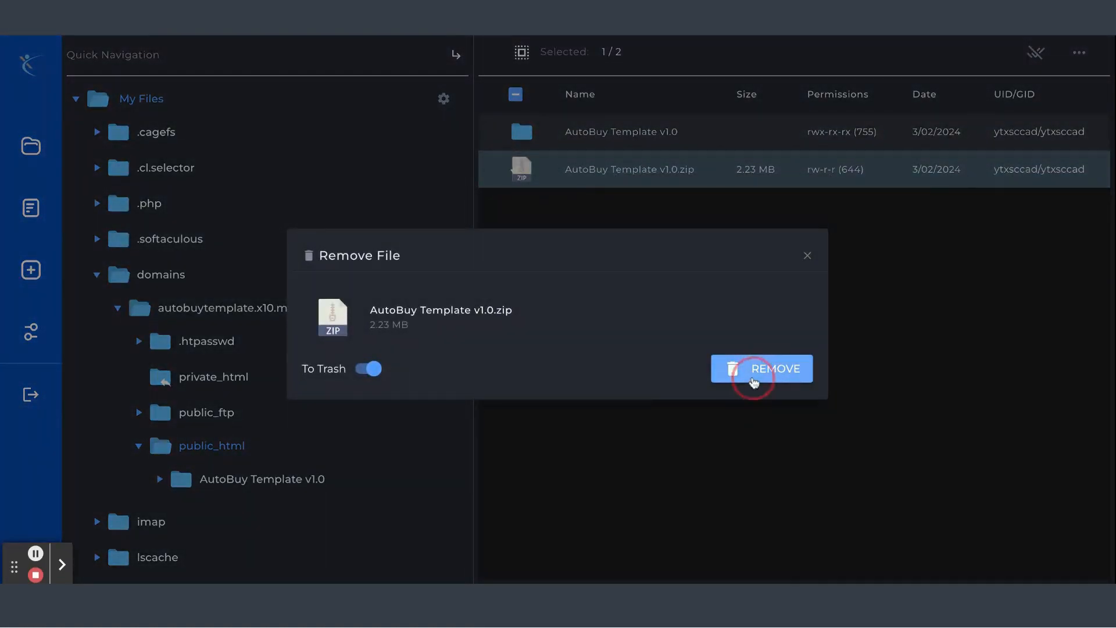
click(754, 380)
Open the extracted AutoBuy Template v1.0 folder
click(645, 172)
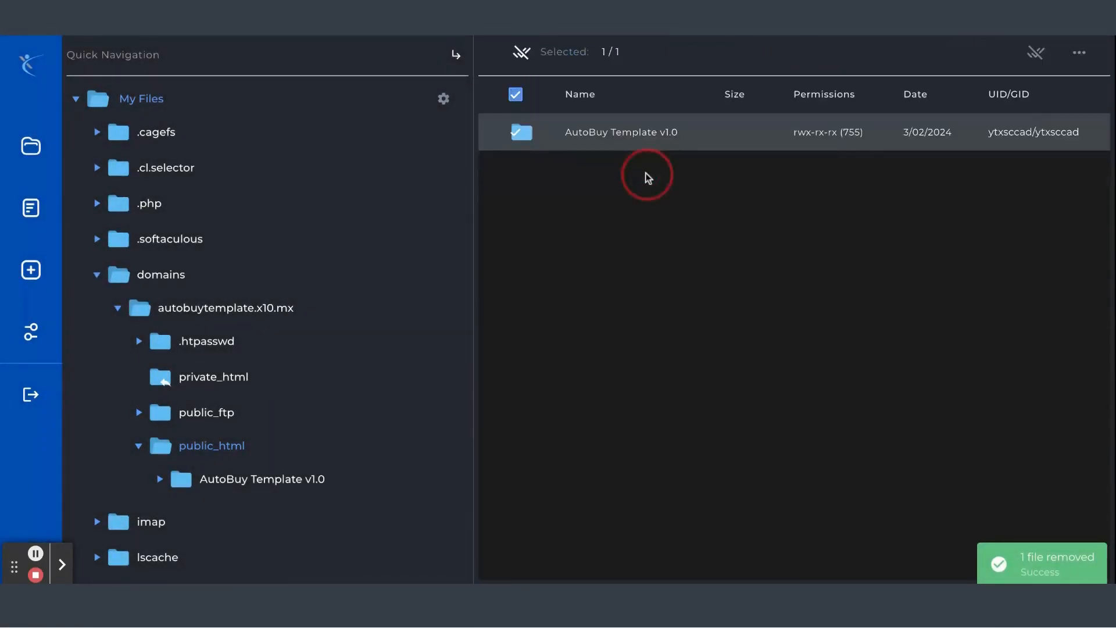
click(643, 137)
click(642, 173)
click(641, 135)
click(626, 160)
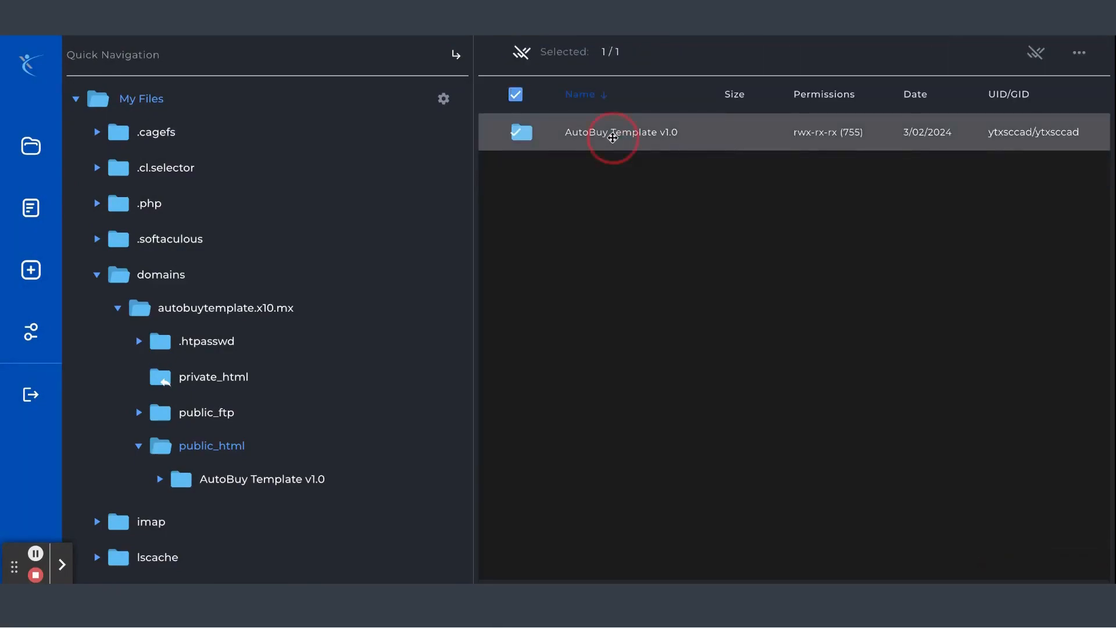
click(612, 137)
click(521, 173)
click(785, 137)
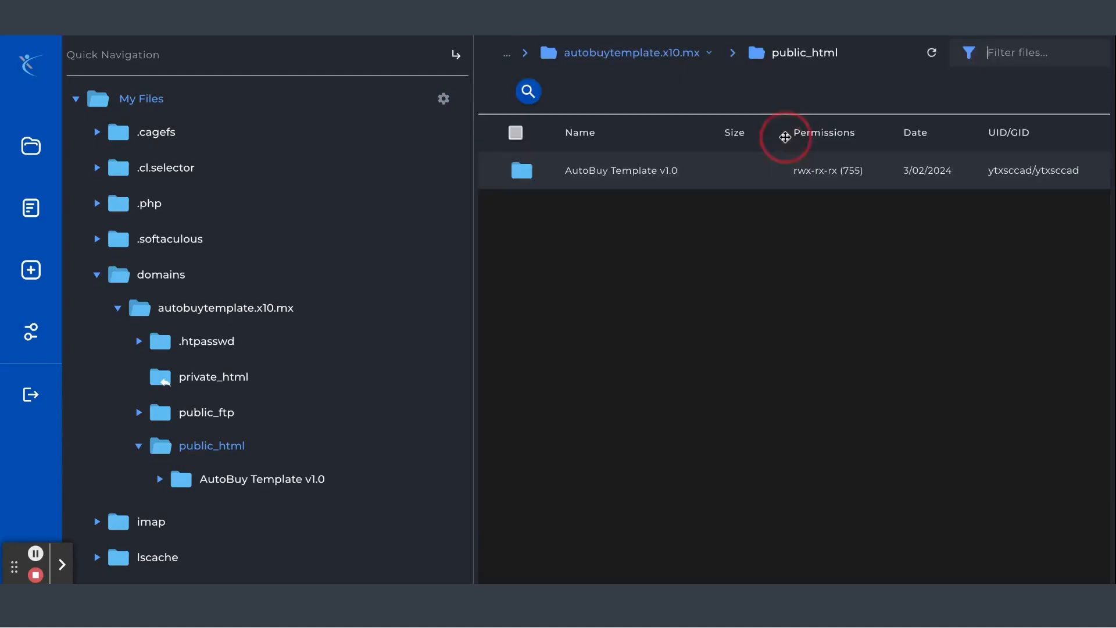
click(631, 159)
click(625, 136)
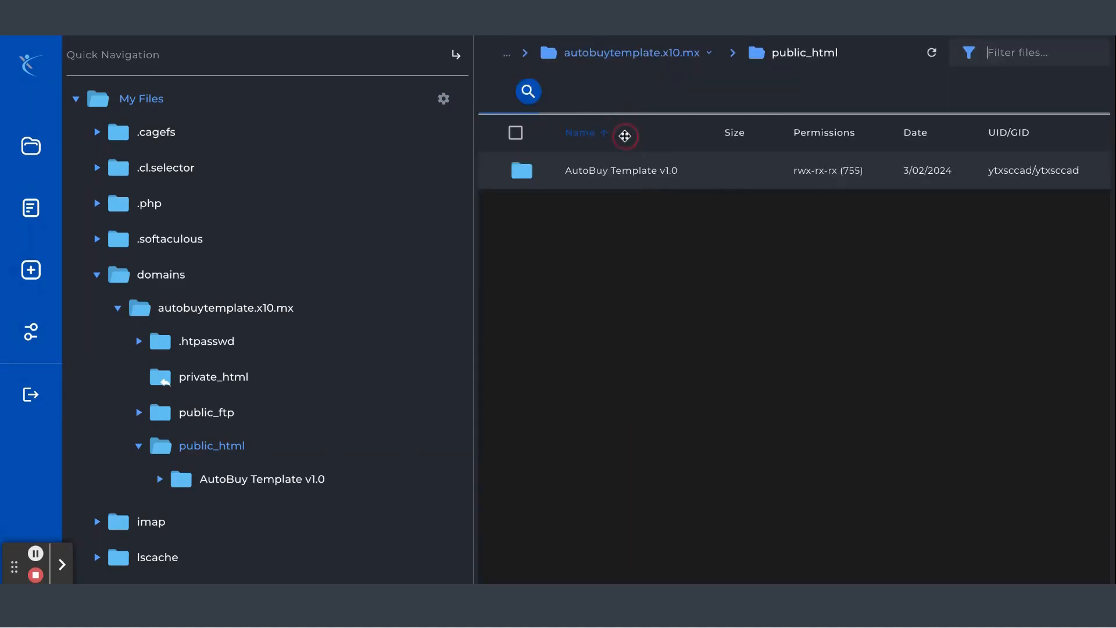
right_click(622, 166)
click(643, 175)
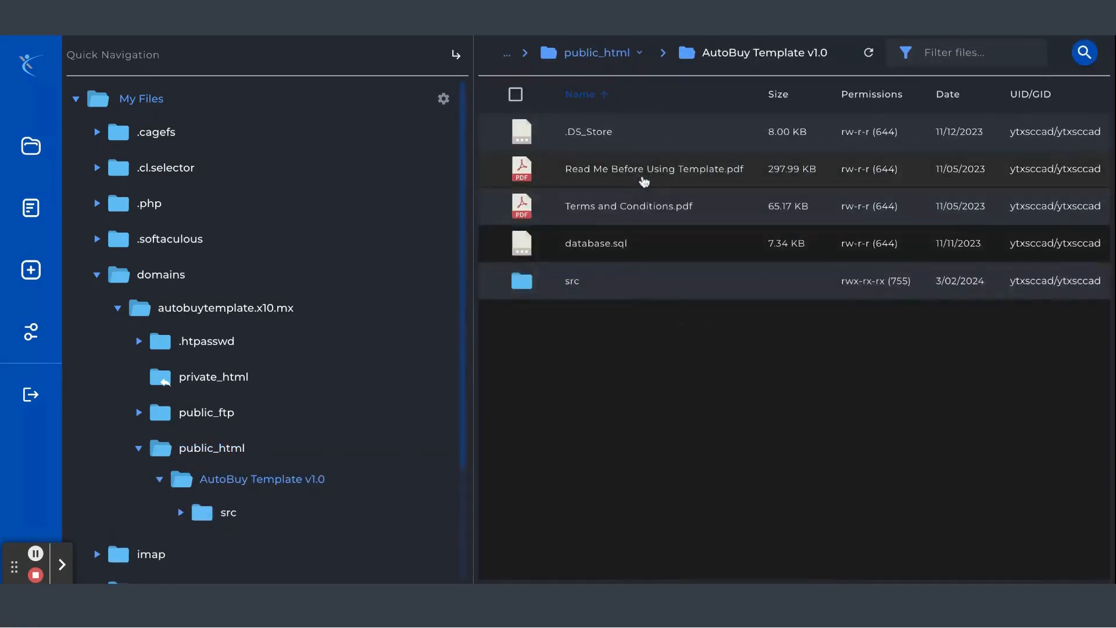
Remove the .DS_Store file from the AutoBuy Template v1.0 folder to trash
click(621, 138)
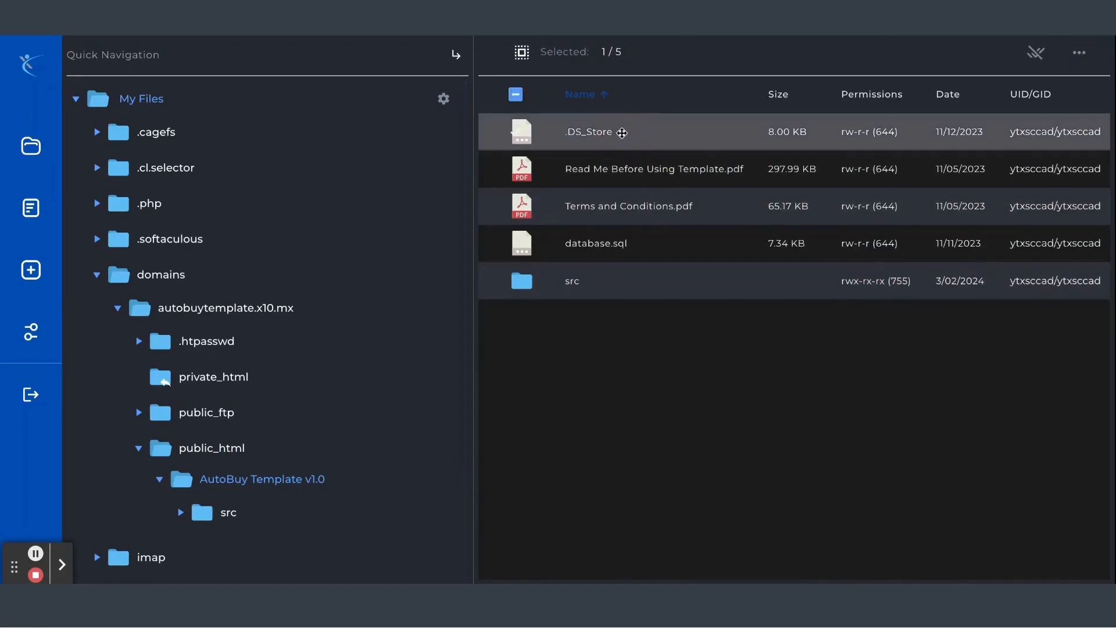
right_click(621, 133)
click(657, 439)
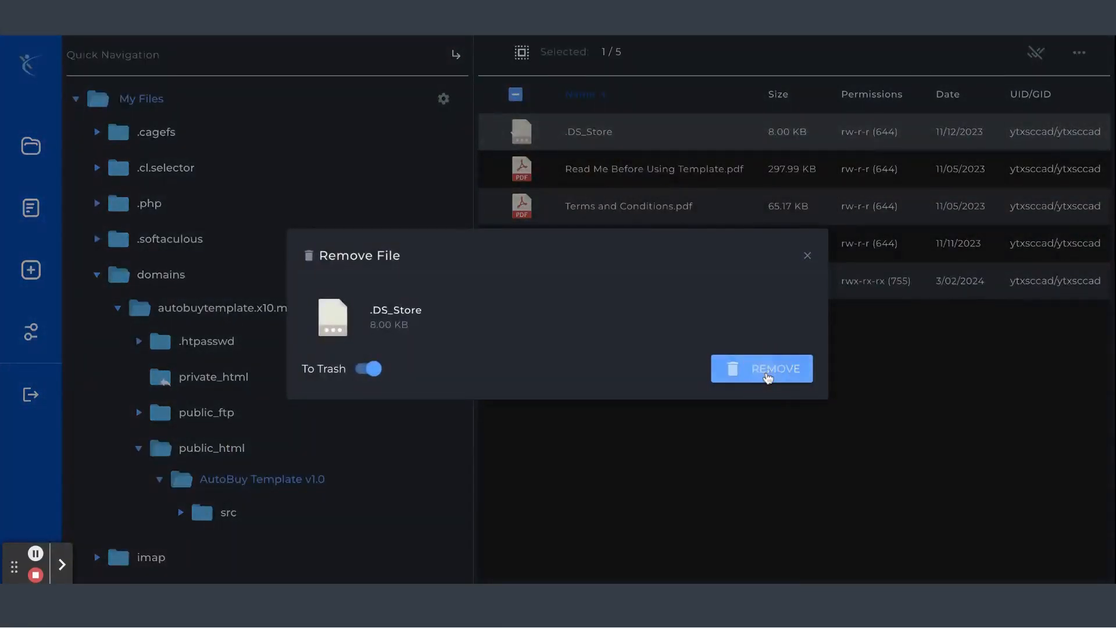
click(767, 375)
Select Read Me Before Using Template.pdf, Terms and Conditions.pdf and database.sql and remove them to trash
click(678, 218)
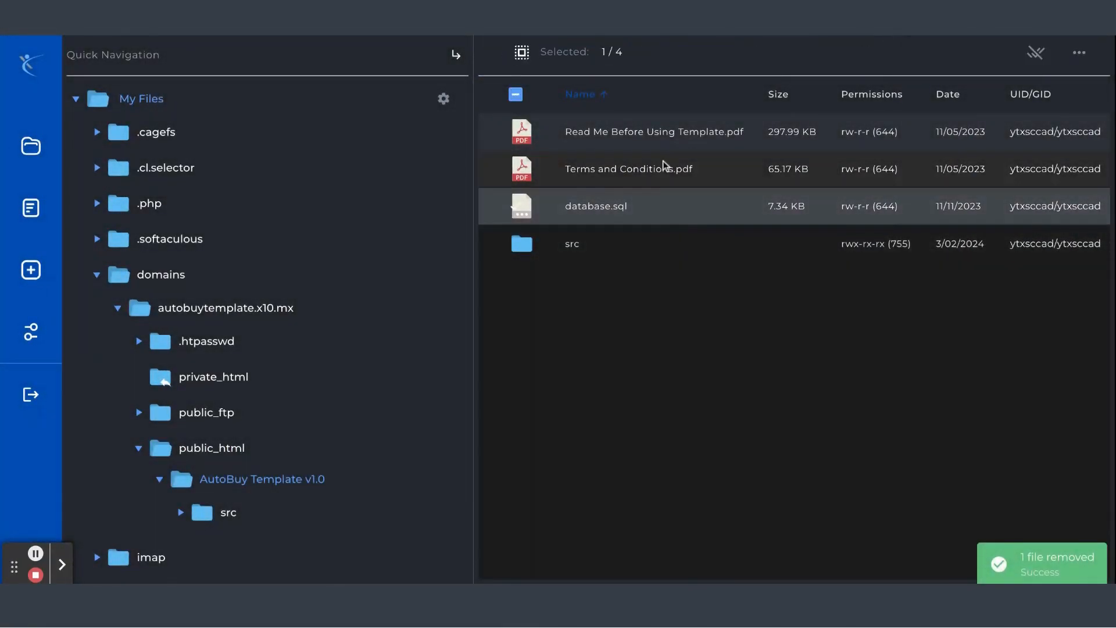
shift+click(670, 133)
right_click(670, 184)
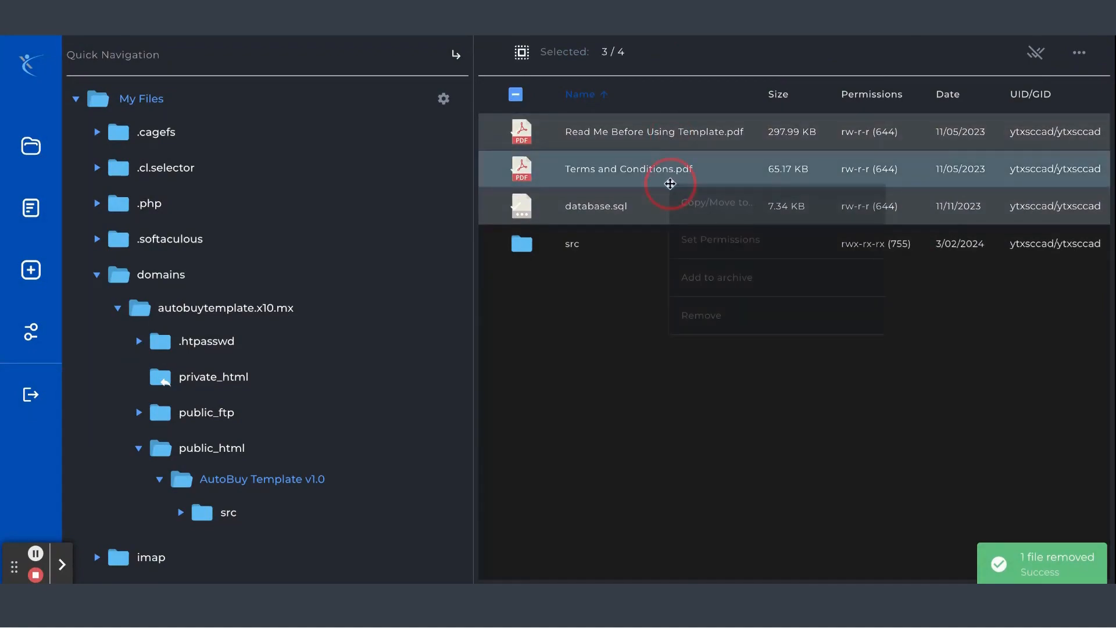
click(695, 321)
click(744, 427)
Open the src folder and remove its .DS_Store file to trash
click(570, 137)
right_click(571, 137)
click(606, 161)
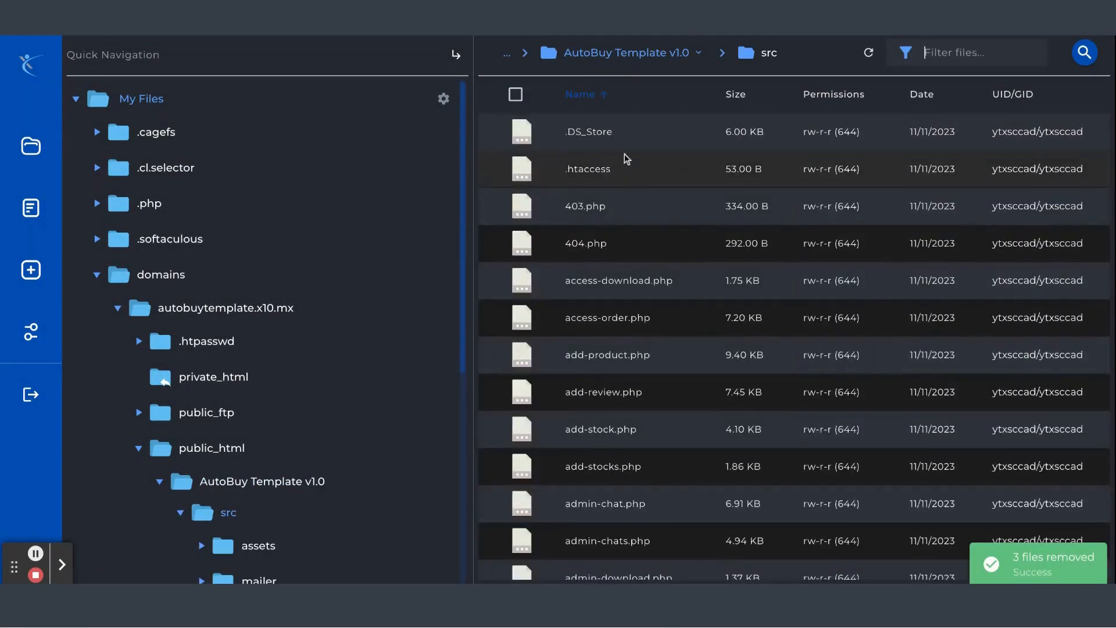
click(625, 136)
right_click(626, 136)
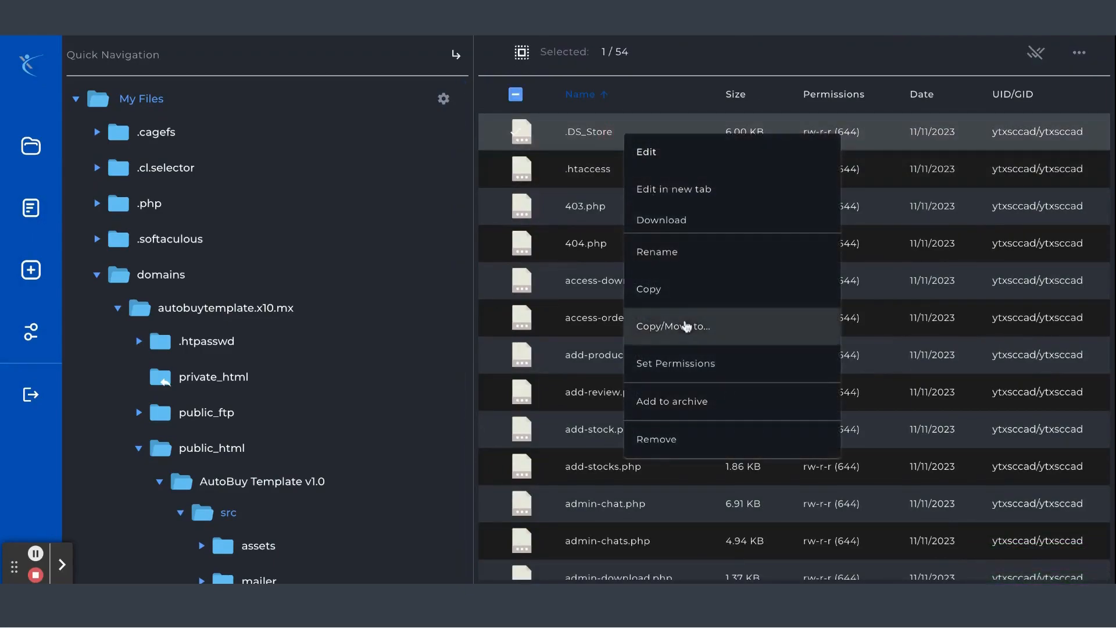
click(686, 439)
click(773, 375)
Select all 53 items in src and move them to /domains/autobuytemplate.x10.mx/public_html/
scroll(715, 208, down, 15)
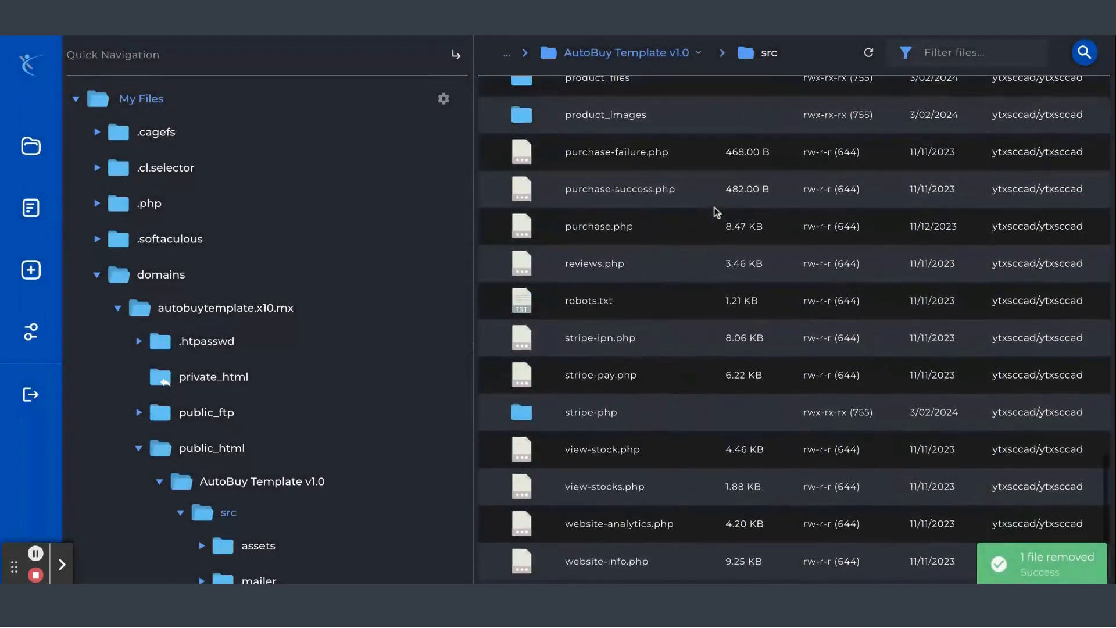
scroll(715, 209, up, 15)
click(626, 132)
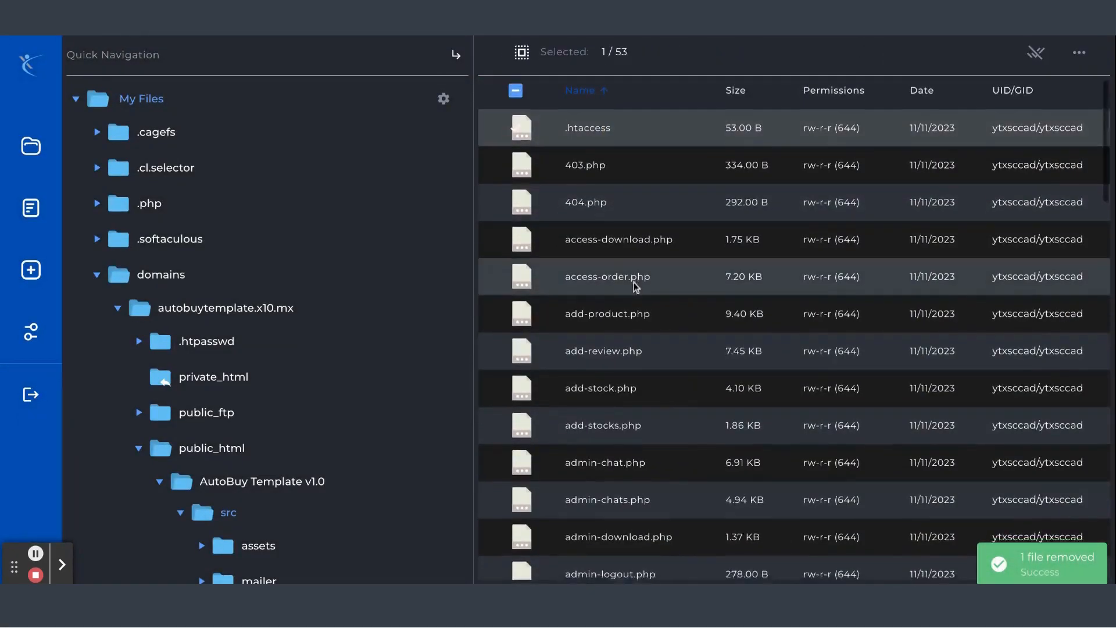
scroll(633, 379, down, 15)
shift+click(640, 562)
scroll(623, 232, up, 15)
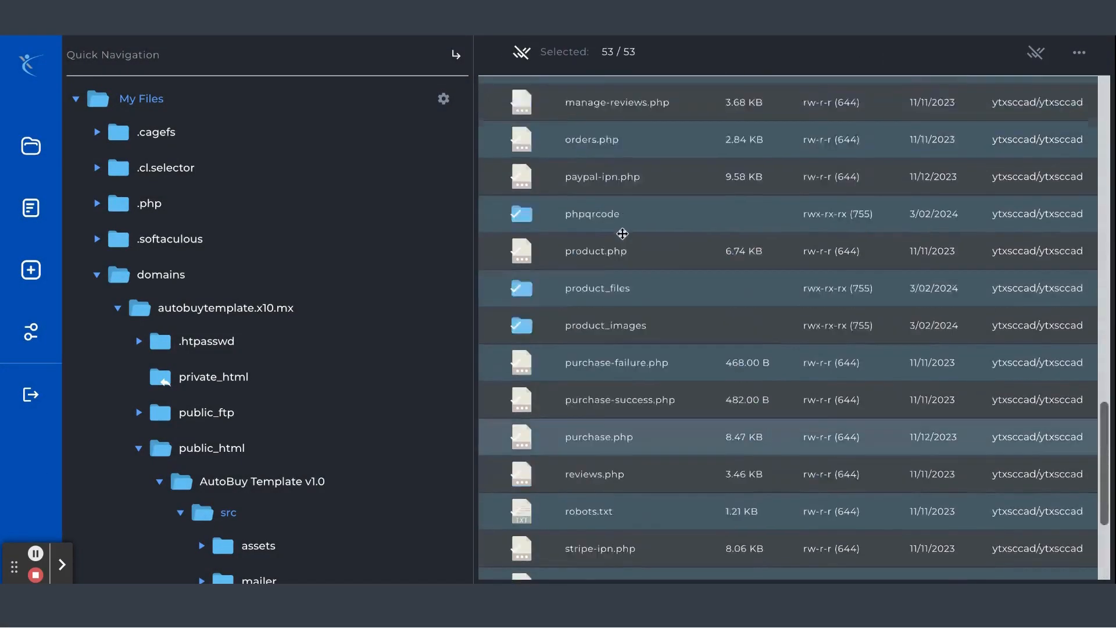
right_click(604, 155)
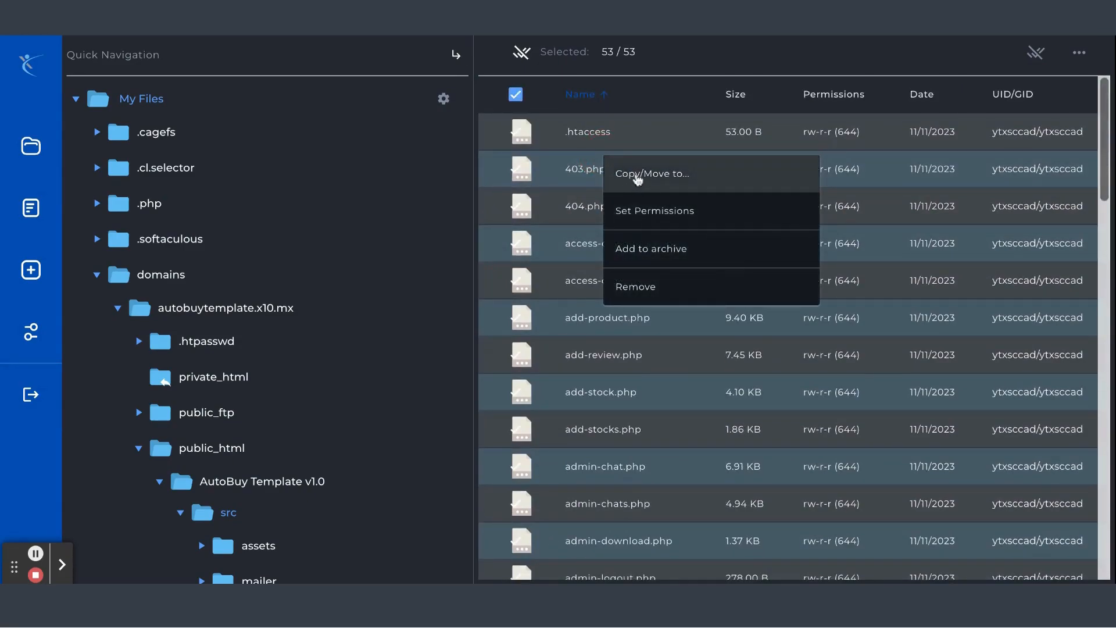
click(627, 173)
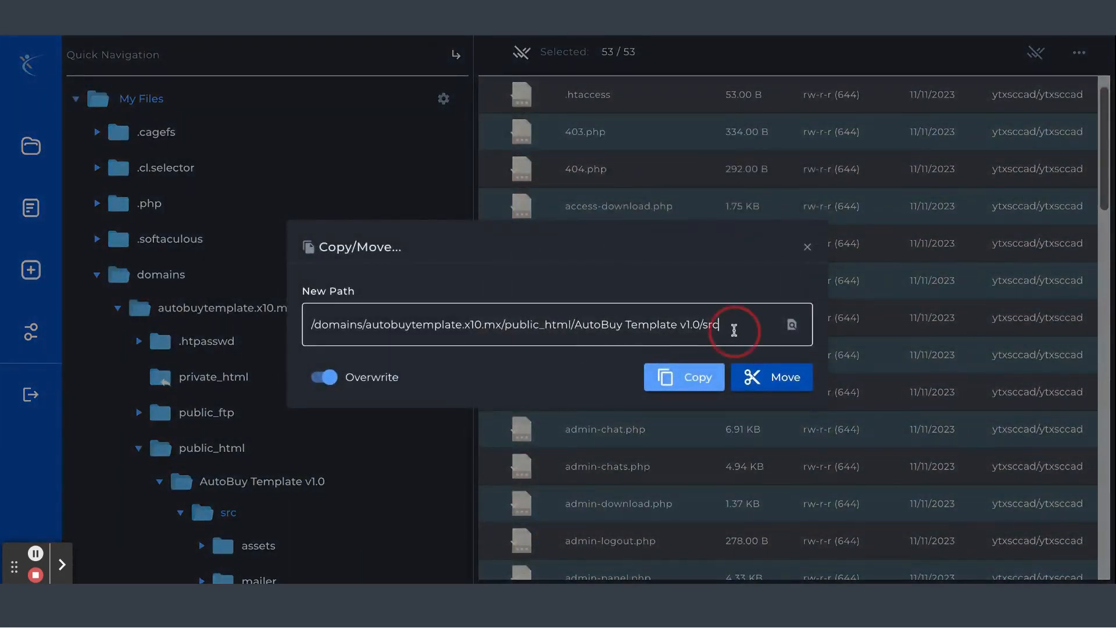
drag(734, 330, 582, 324)
key(BackSpace)
key(BackSpace)
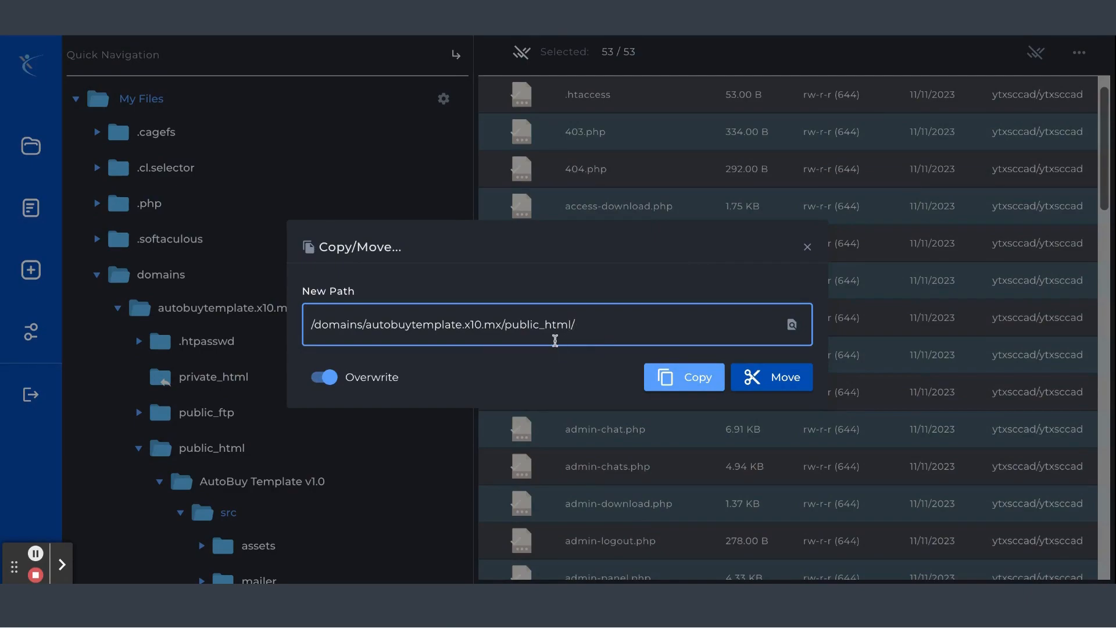
click(752, 380)
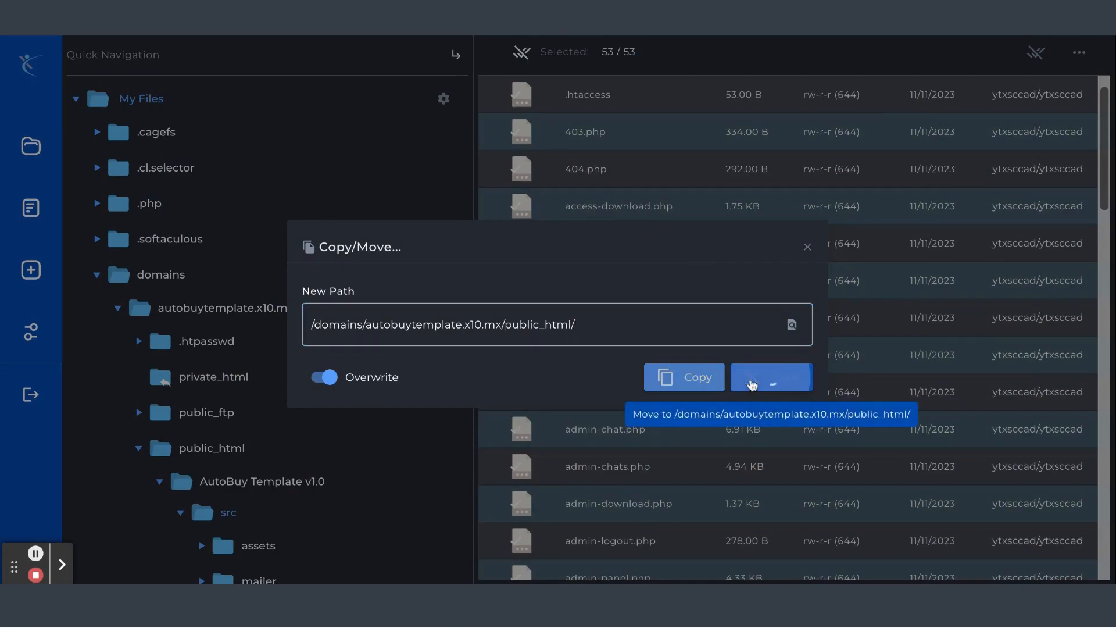
Return to public_html and remove the now-empty AutoBuy Template v1.0 folder to trash
click(547, 95)
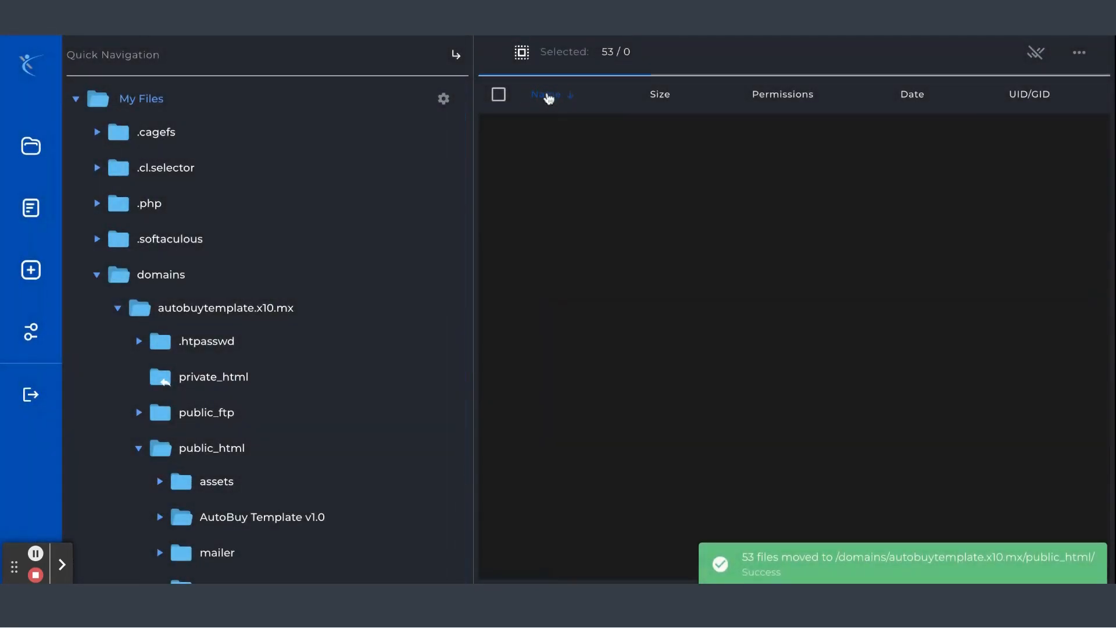
scroll(116, 245, down, 1)
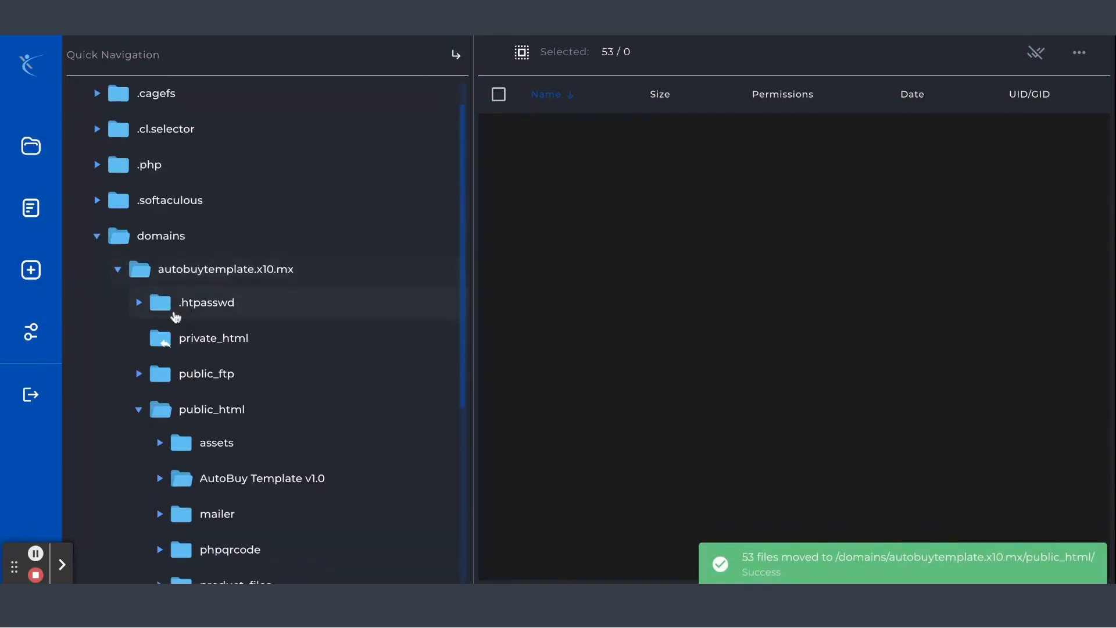
scroll(224, 397, down, 1)
click(225, 390)
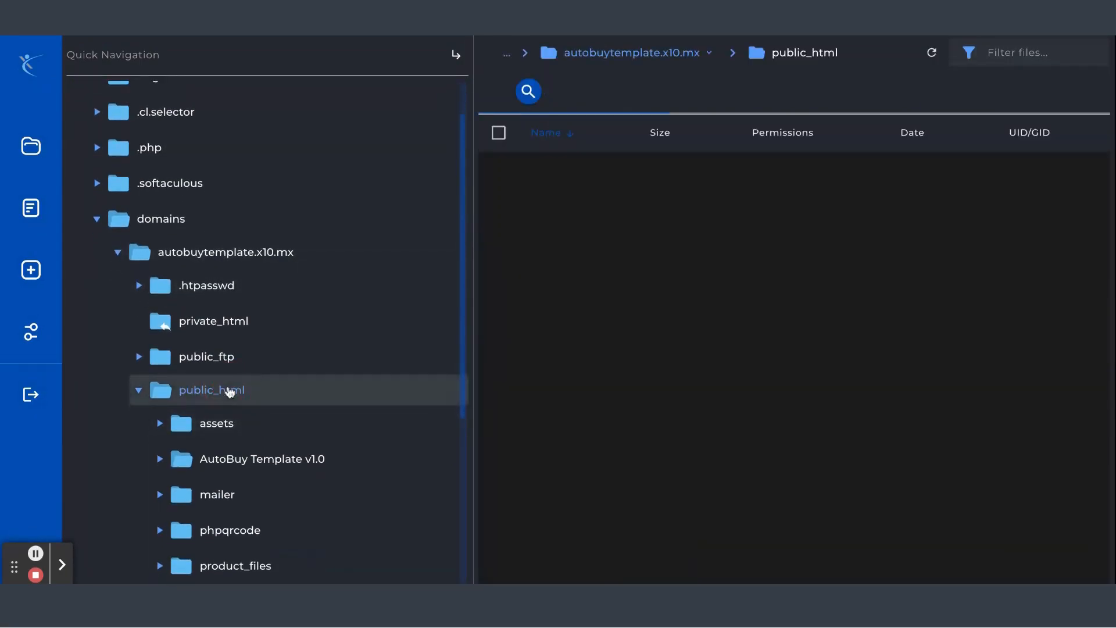
scroll(650, 365, down, 15)
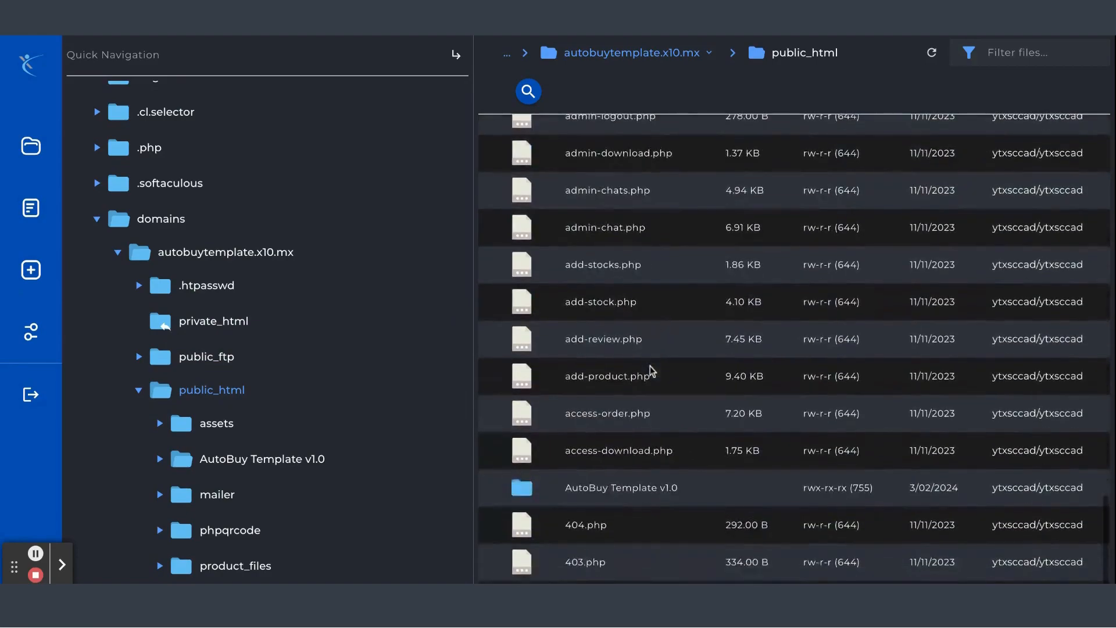
click(640, 488)
right_click(641, 451)
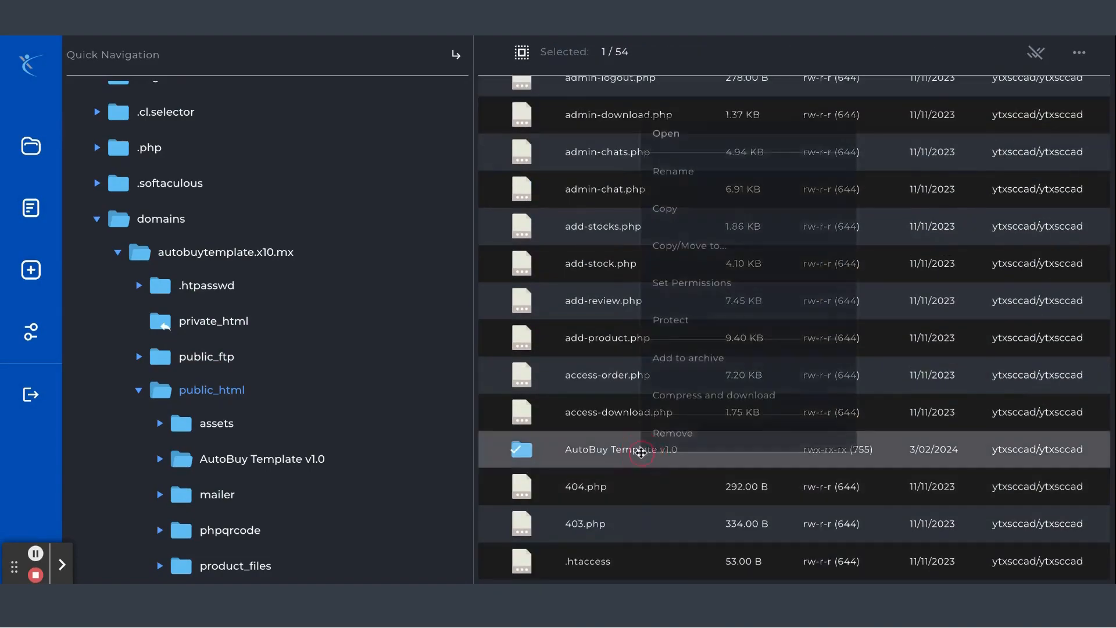
click(669, 429)
click(780, 366)
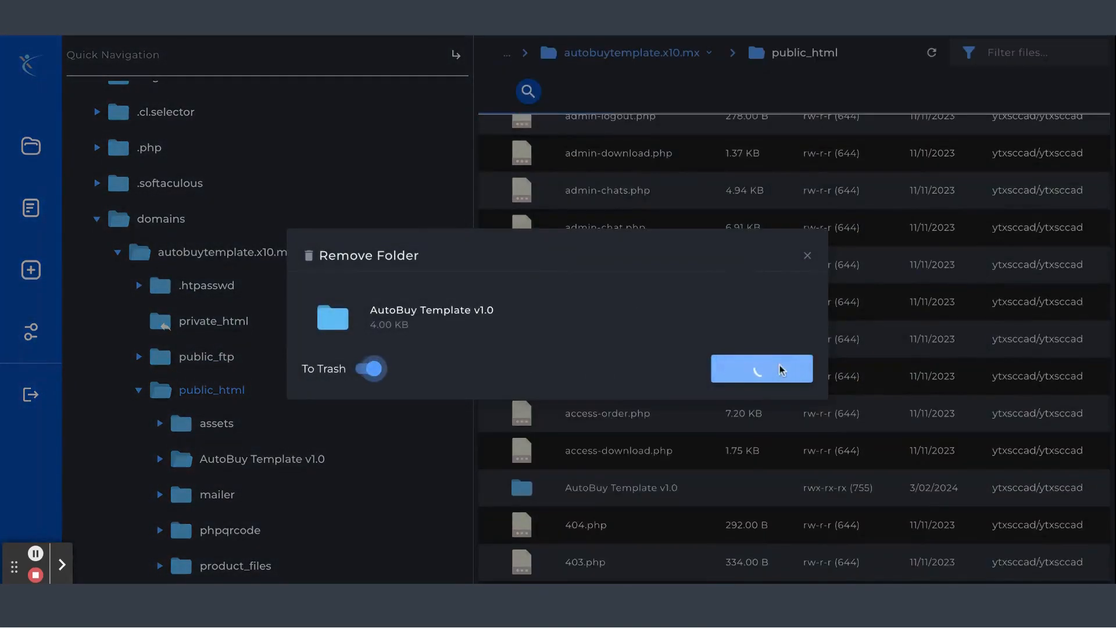
Open connect.php in public_html in the file editor
scroll(608, 417, down, 2)
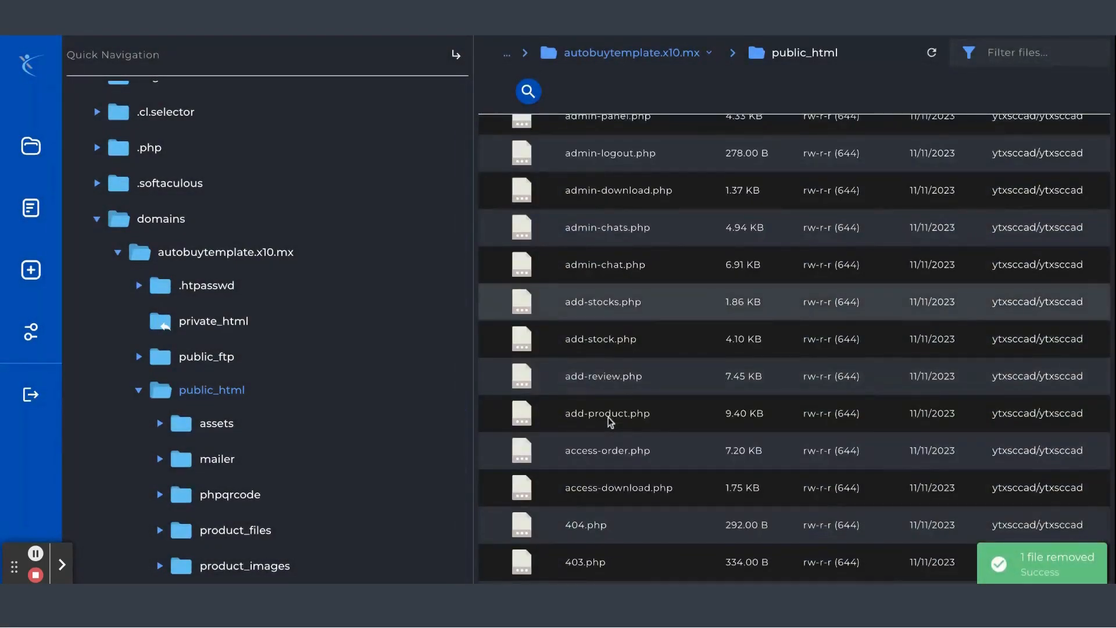
scroll(630, 330, up, 10)
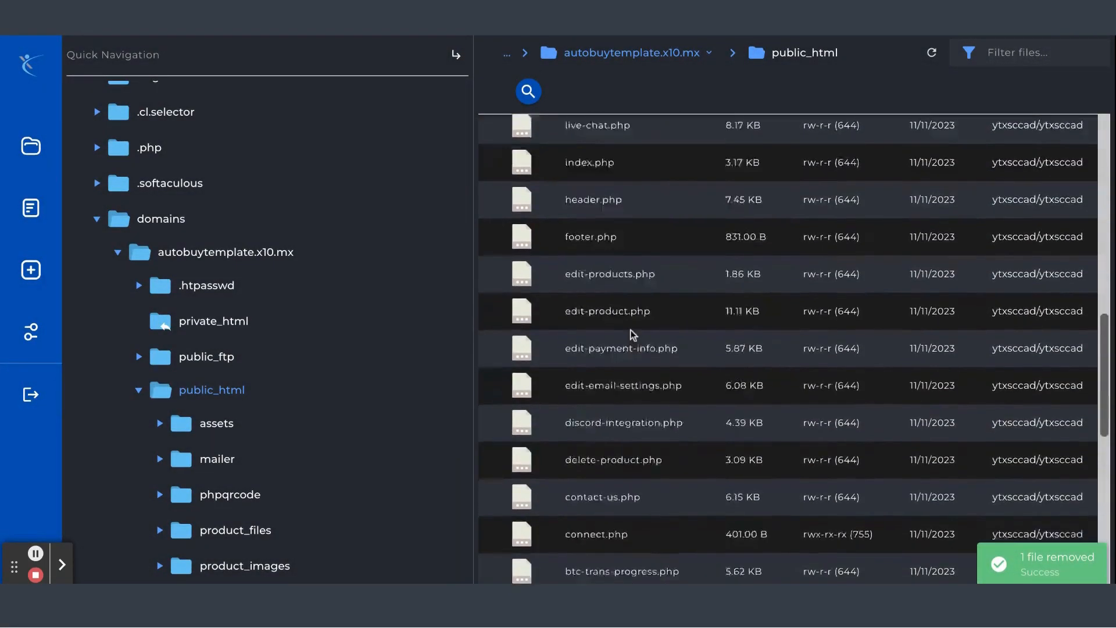
scroll(630, 329, up, 5)
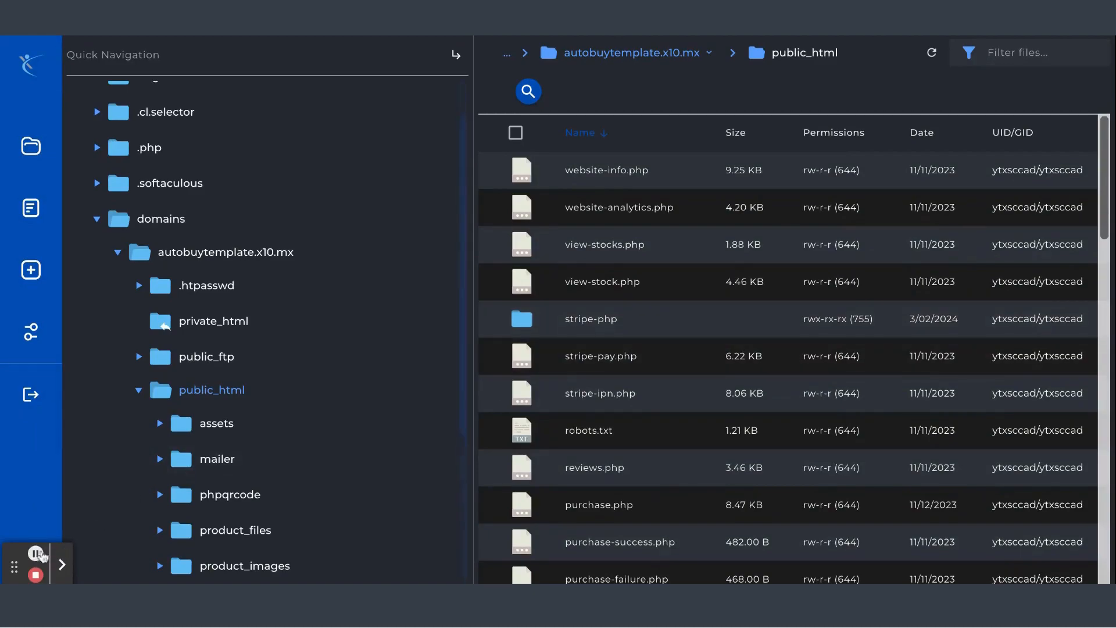
click(36, 554)
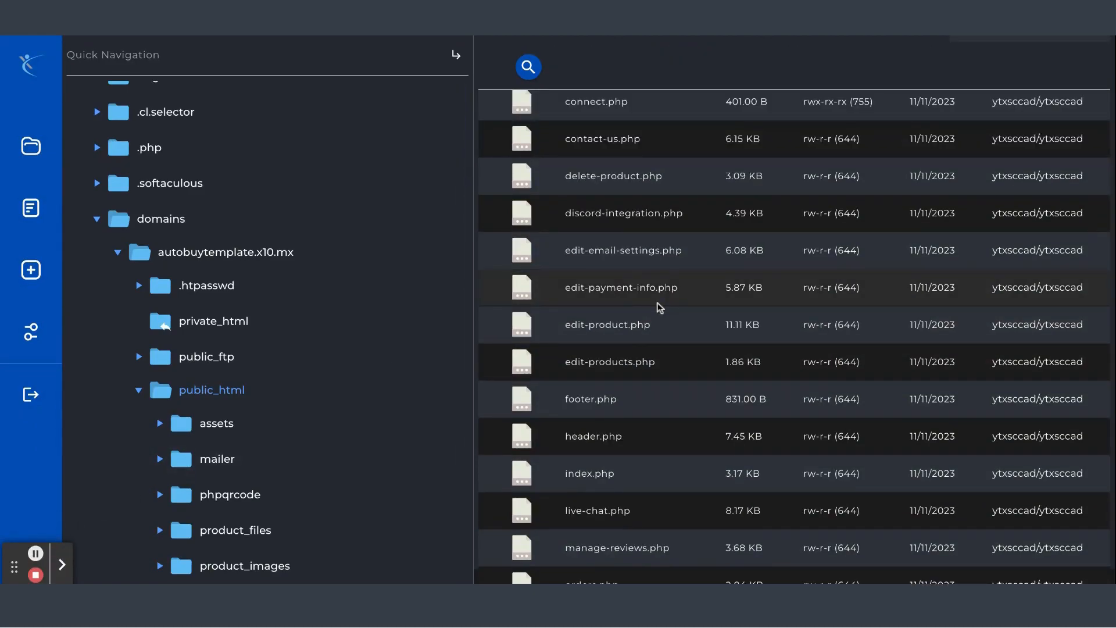
scroll(643, 357, down, 2)
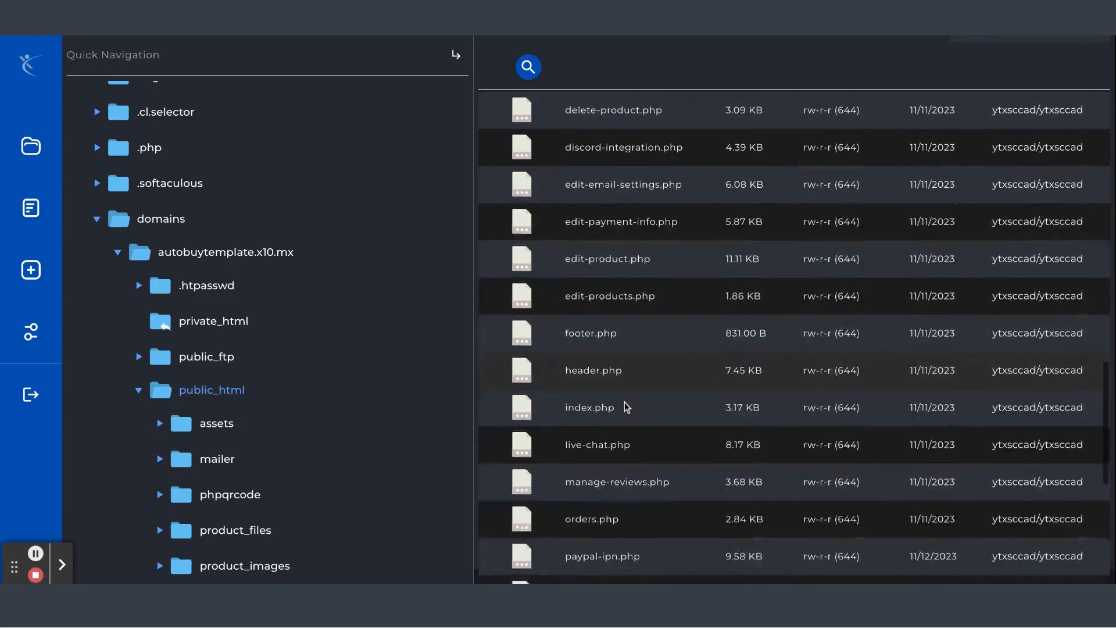
scroll(626, 407, up, 4)
right_click(631, 204)
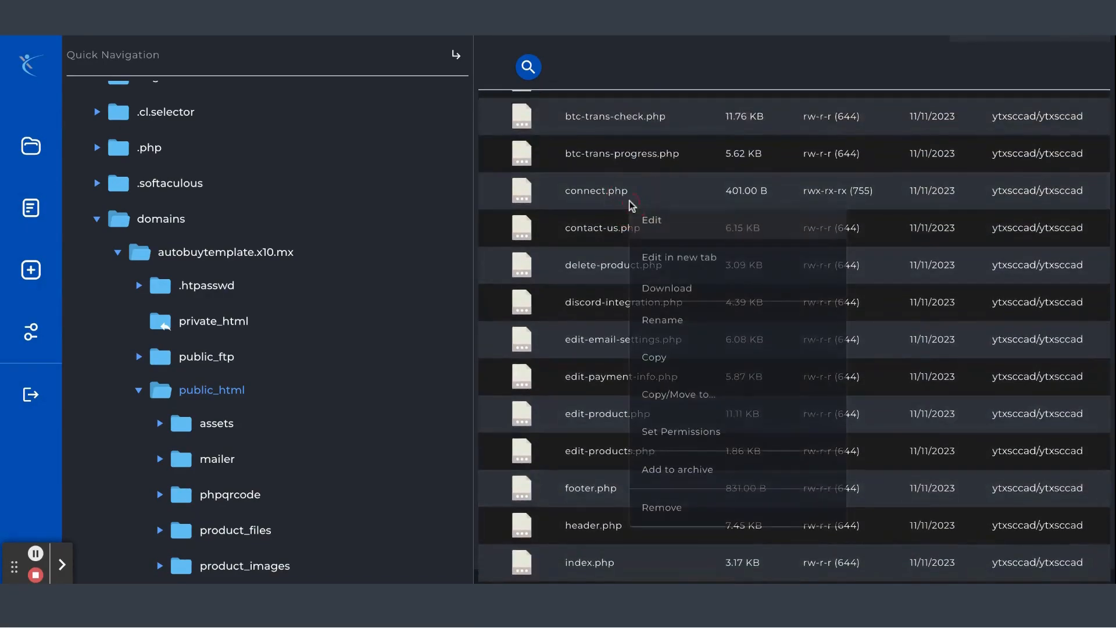
click(666, 231)
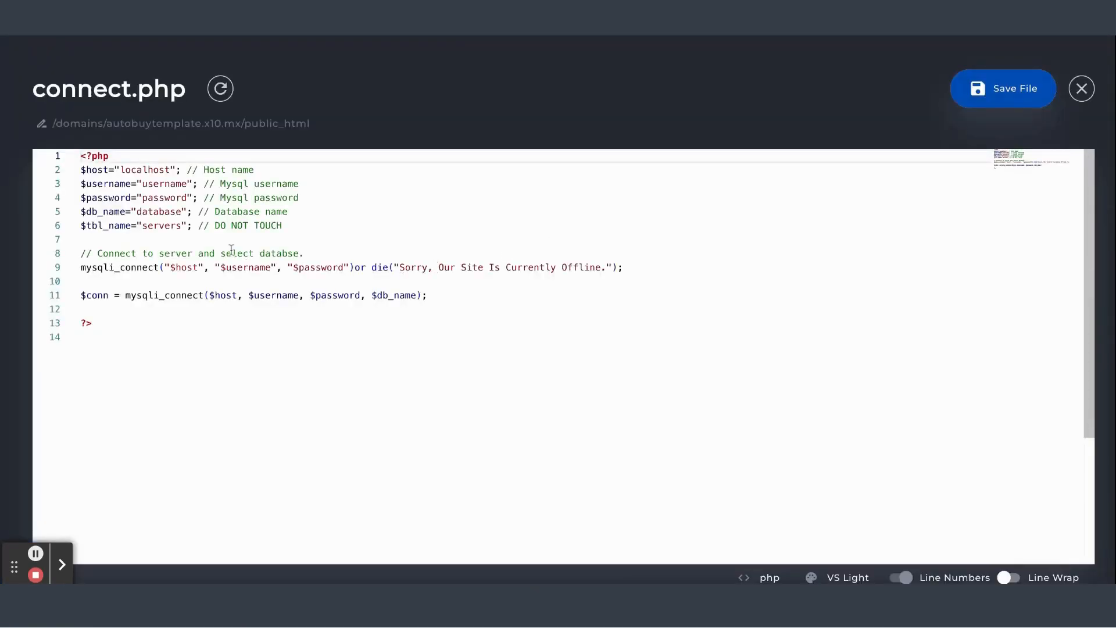
Replace the $password value in connect.php with the pasted database password
double_click(134, 169)
click(193, 170)
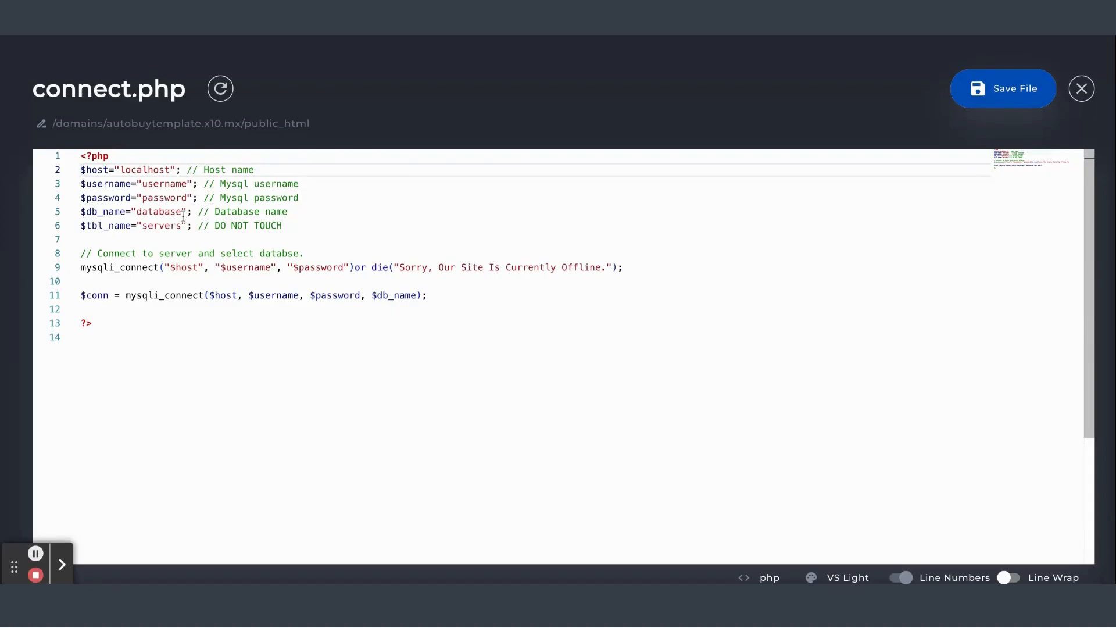
drag(122, 215, 171, 214)
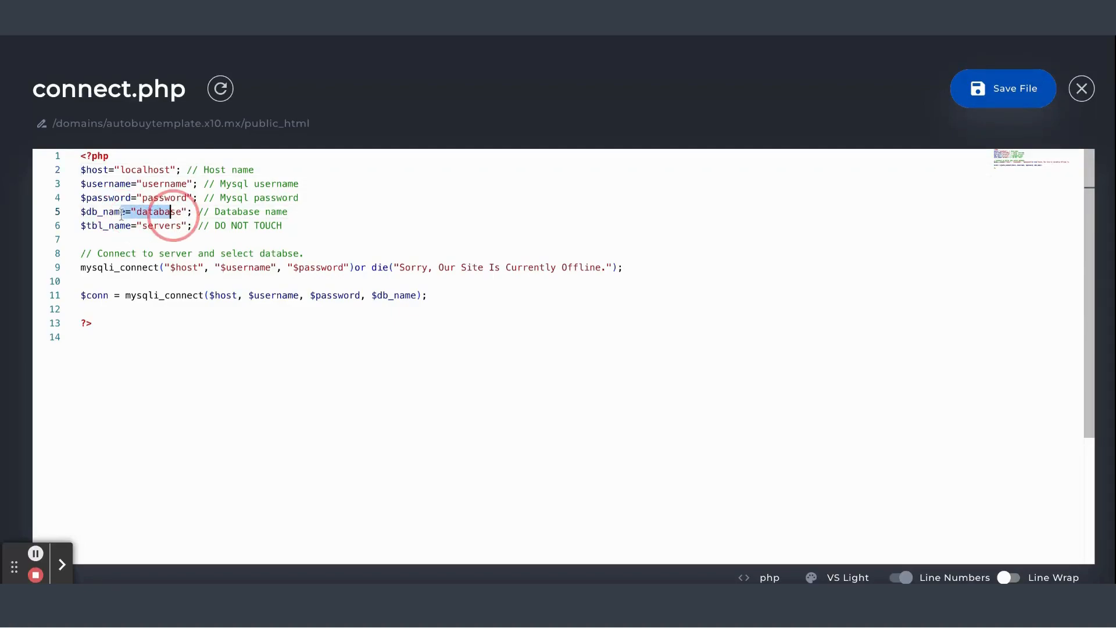
click(176, 225)
click(177, 212)
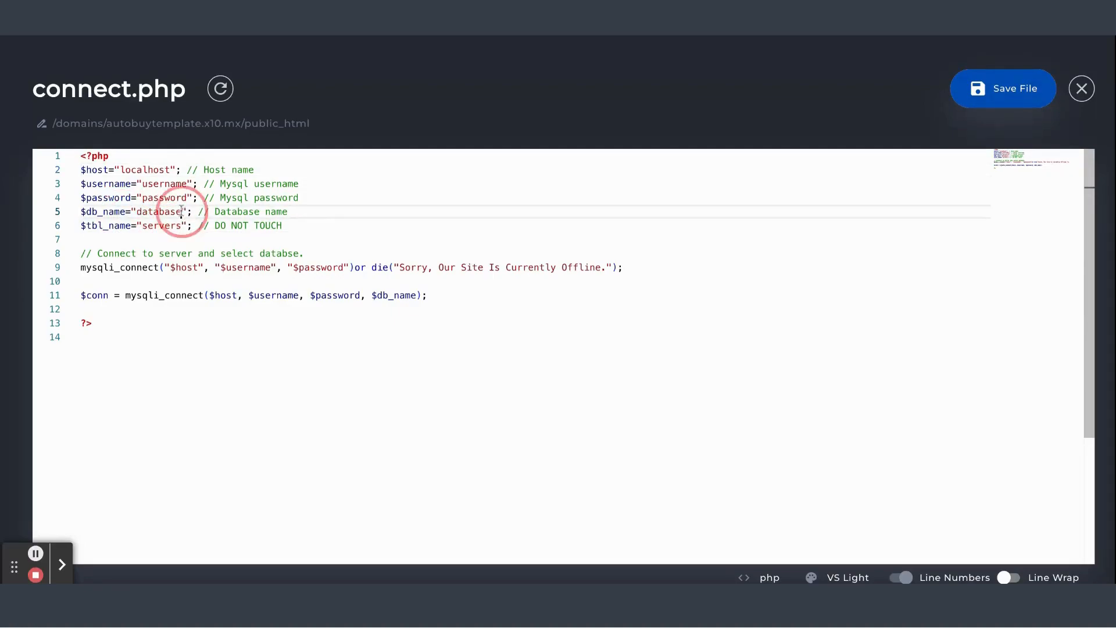
double_click(174, 211)
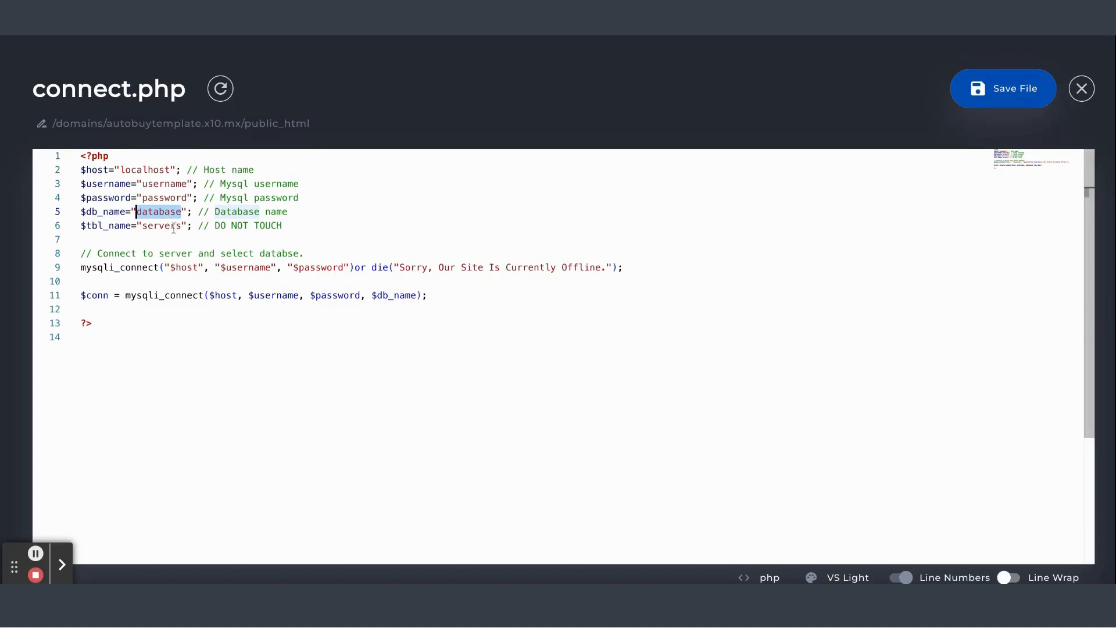
double_click(183, 196)
key(ctrl+v)
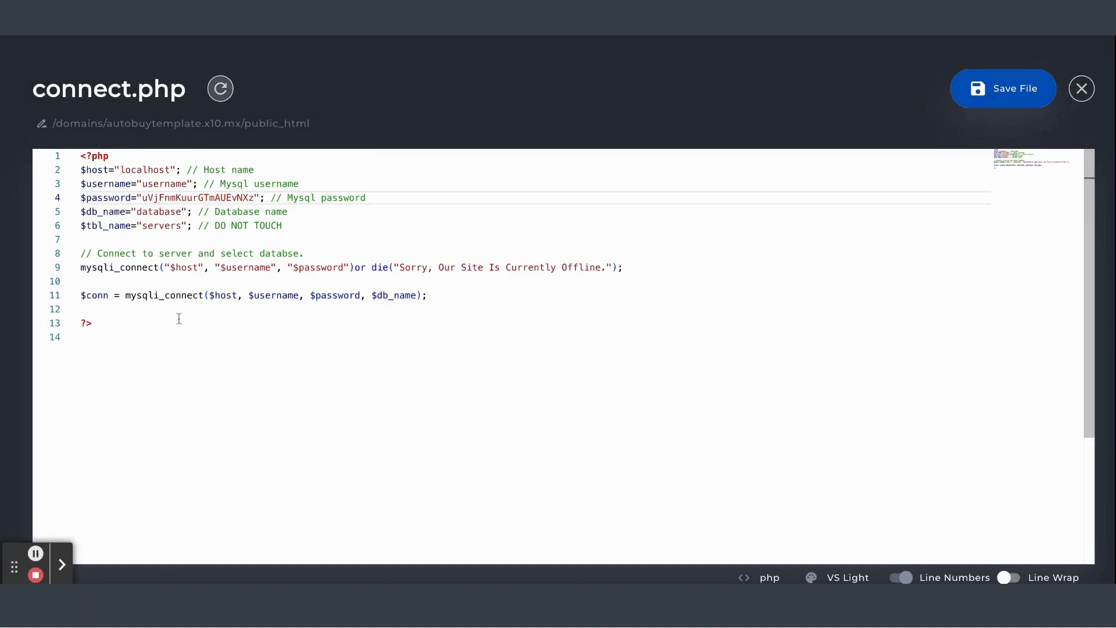
Paste the database user and database name into the $username and $db_name values
double_click(186, 183)
text(ytxsccad data)
double_click(180, 212)
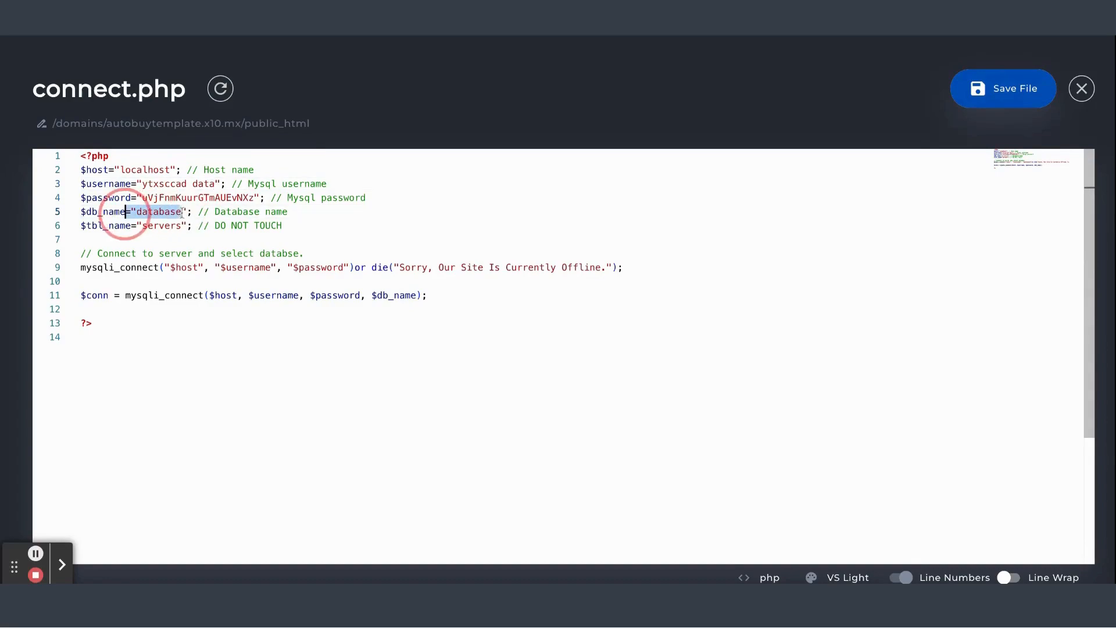
text(ytxsccad data)
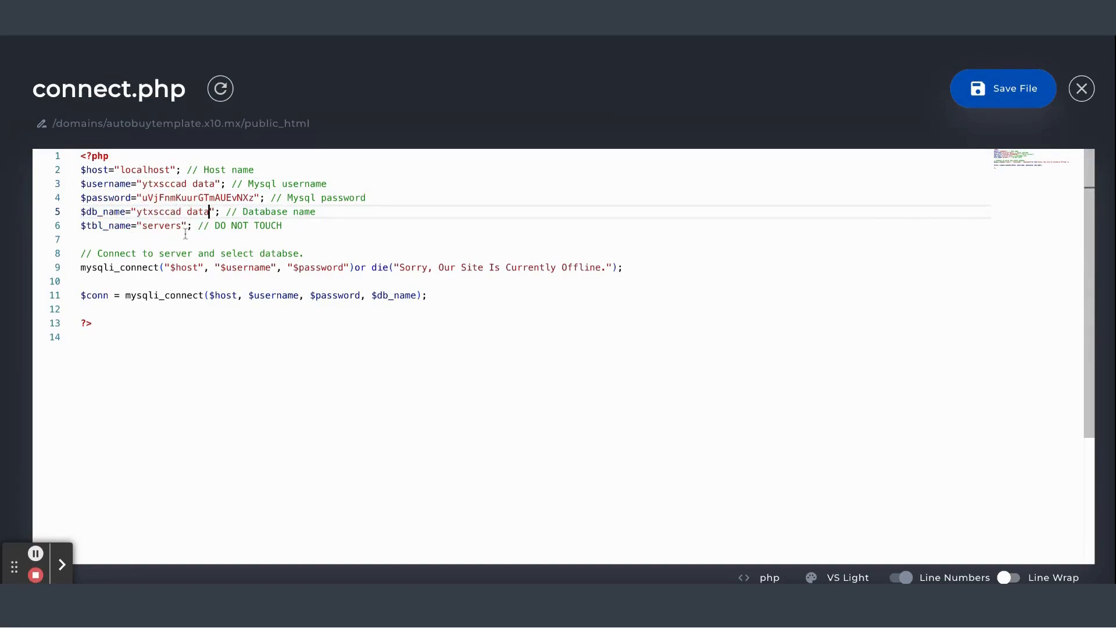
Save connect.php and close the editor
double_click(143, 226)
click(231, 242)
click(1008, 89)
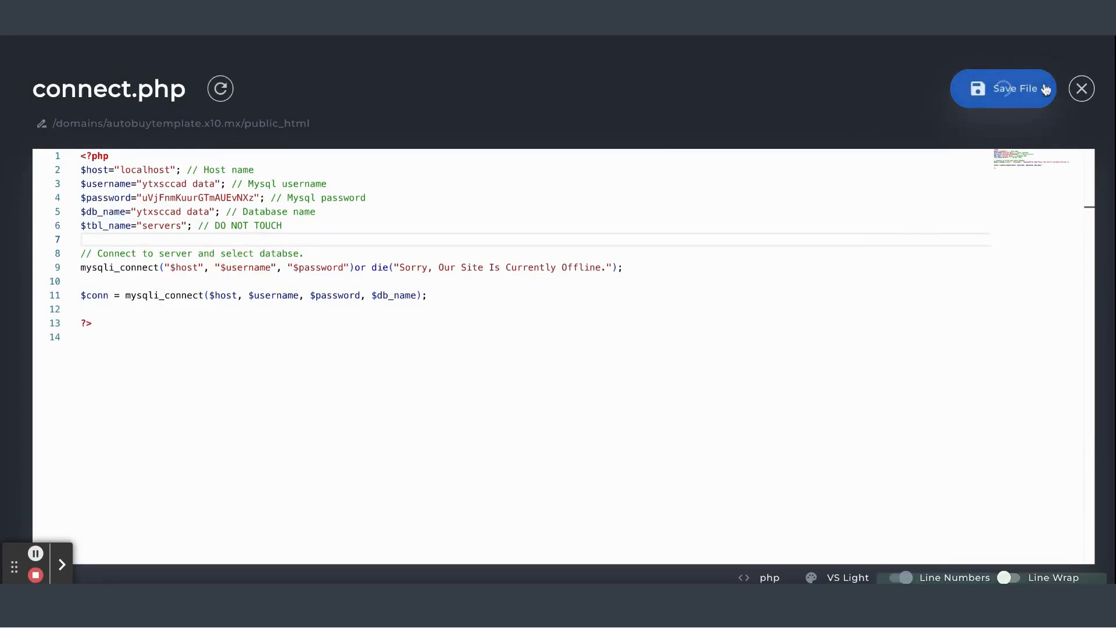
click(1082, 89)
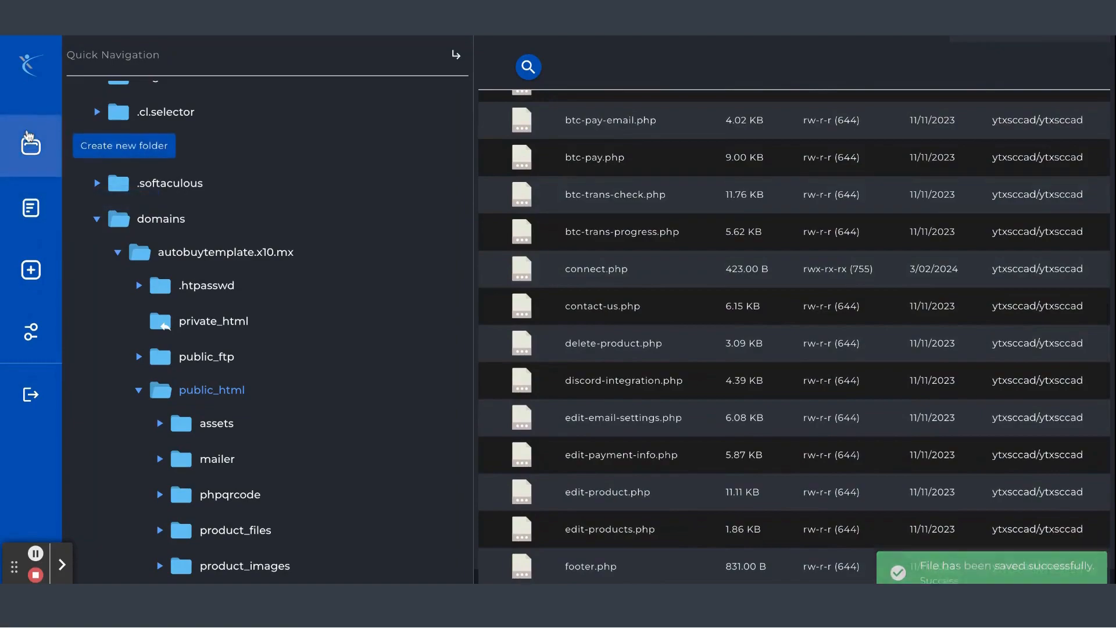
Inspect the database user's accounts and its access privileges to the ytxsccad_data database
click(34, 63)
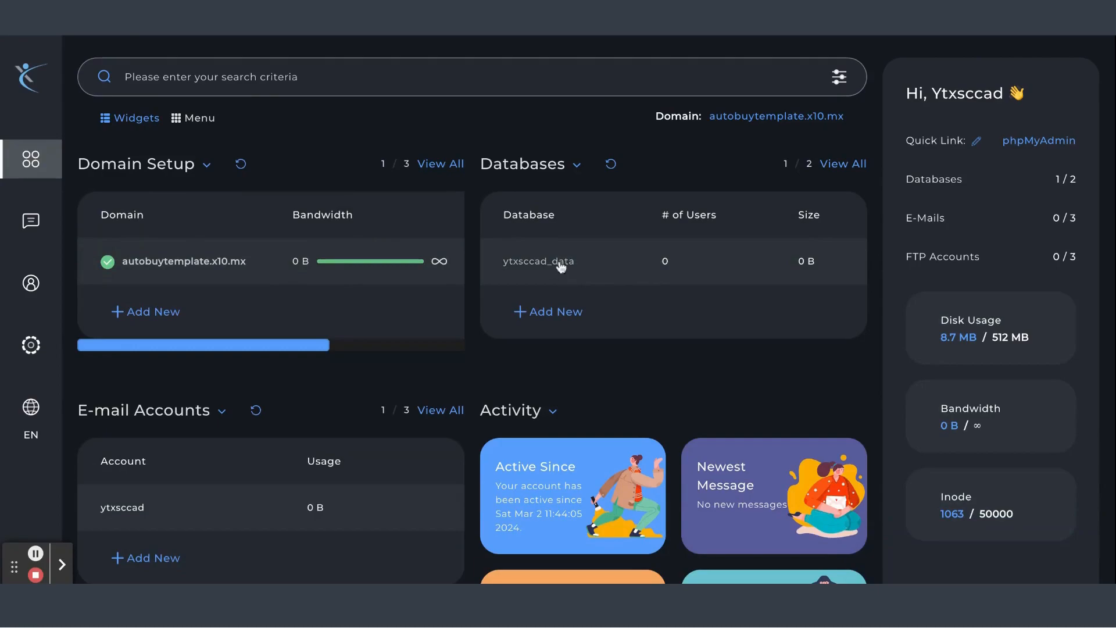
click(562, 271)
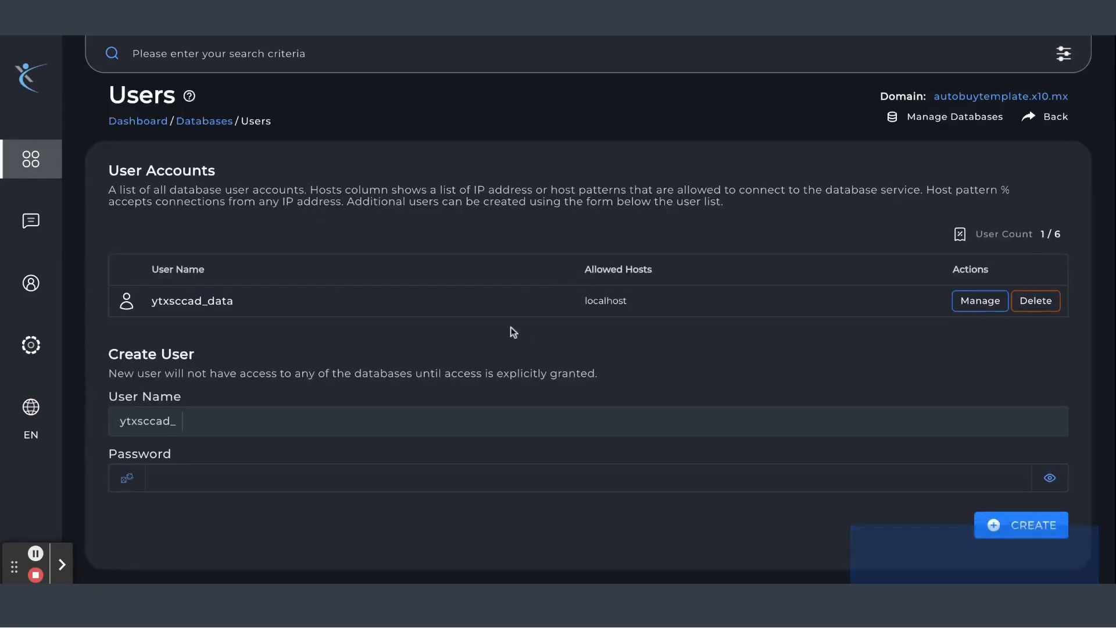
scroll(503, 329, down, 2)
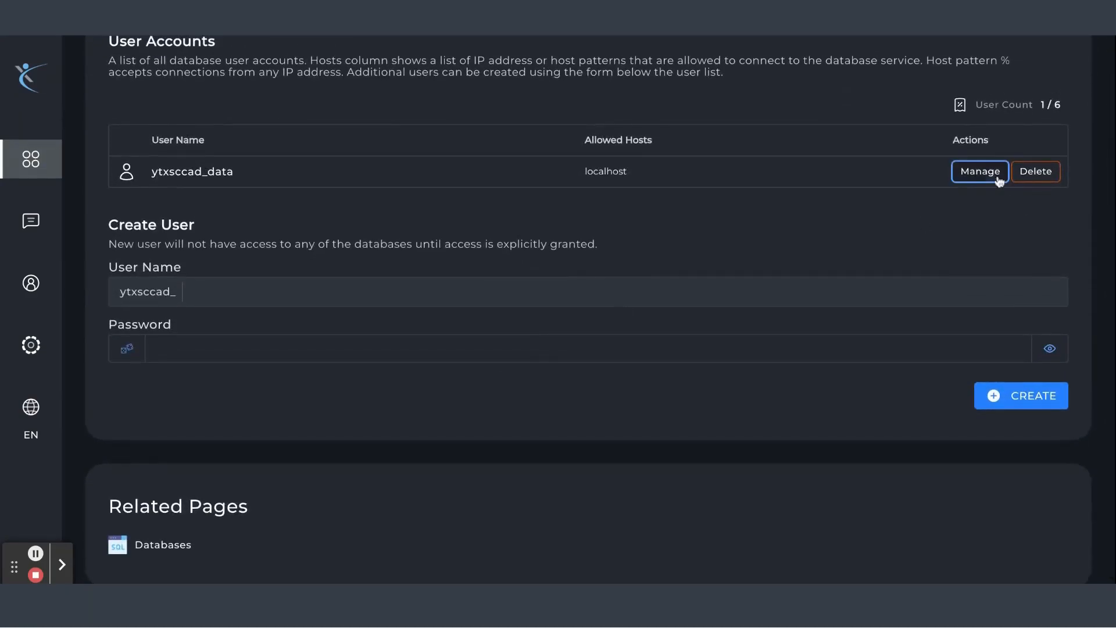
click(972, 174)
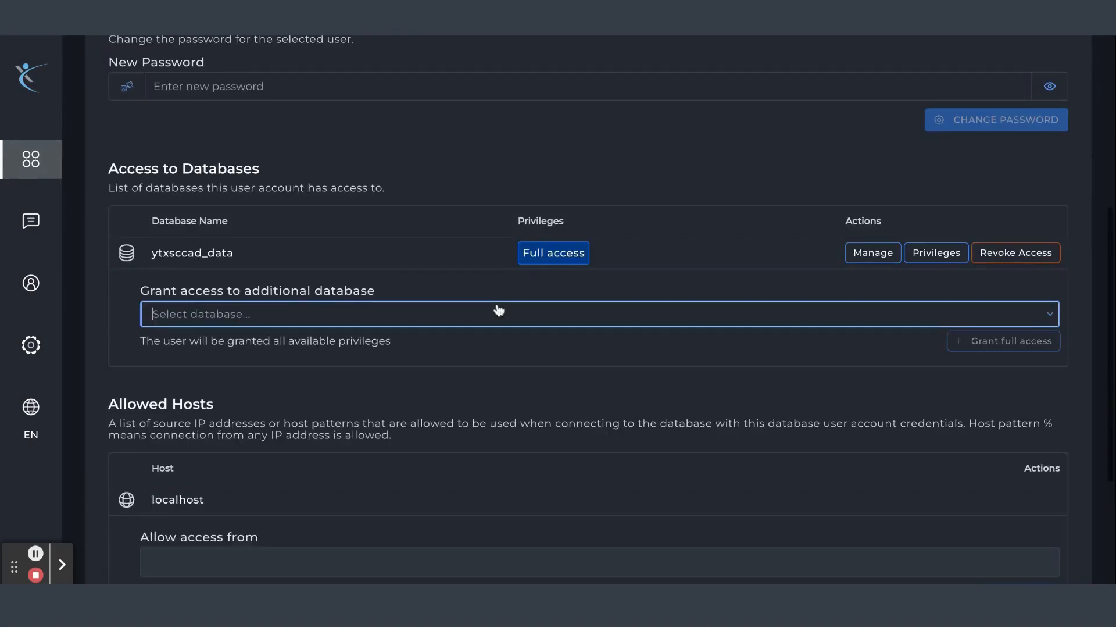
scroll(498, 308, down, 1)
scroll(568, 280, down, 2)
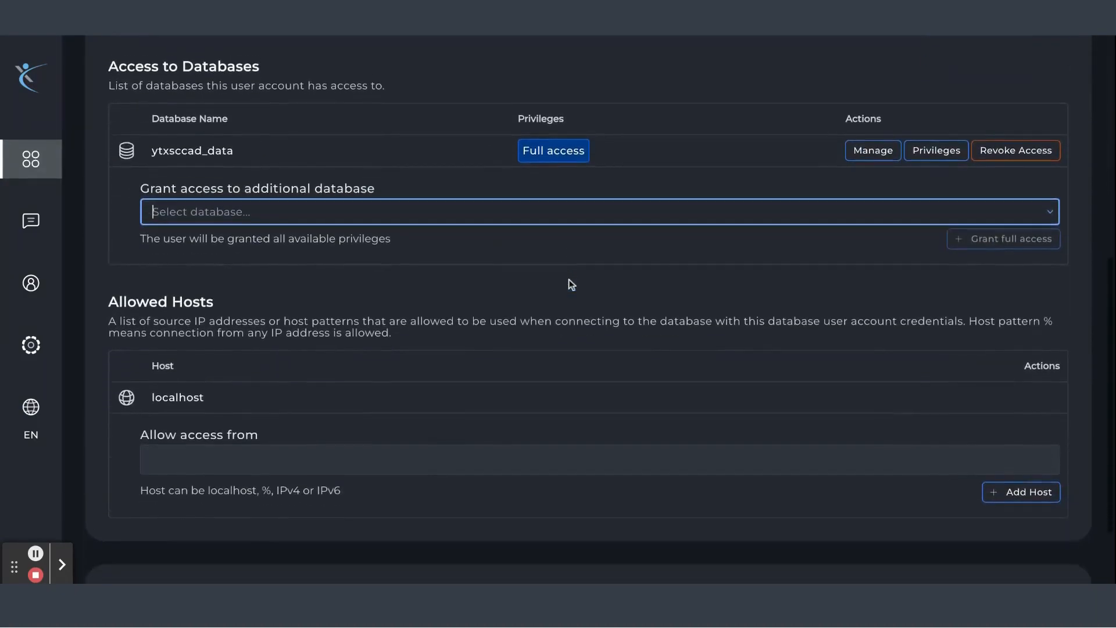
drag(512, 139, 605, 140)
click(601, 156)
scroll(601, 156, down, 2)
scroll(601, 156, up, 5)
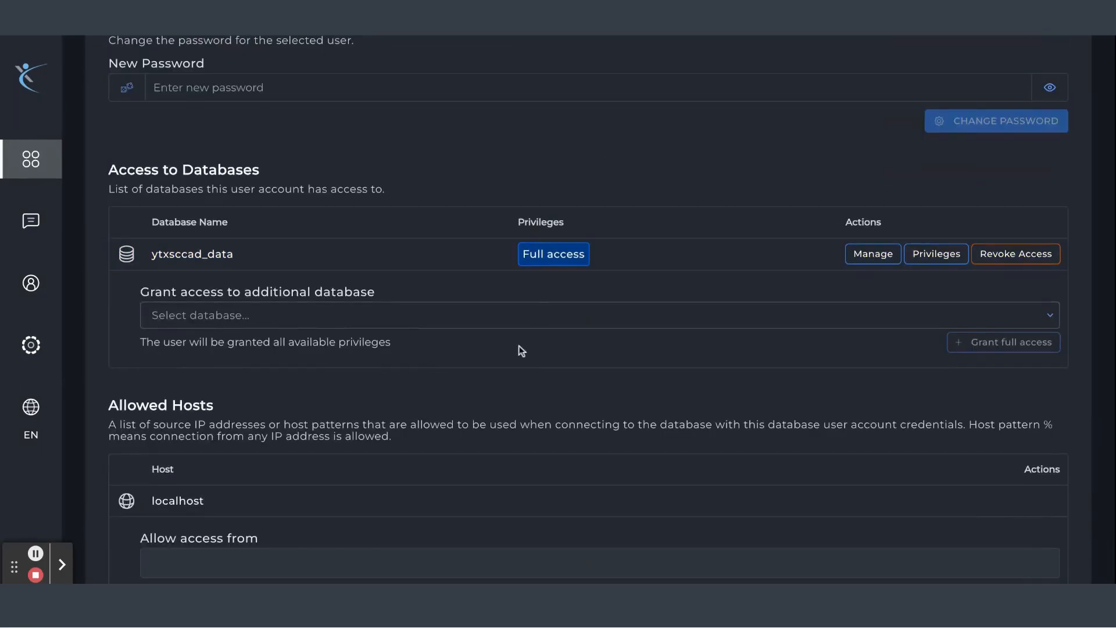
Open phpMyAdmin from the control panel's Extra Features navigation
mouse_move(51, 178)
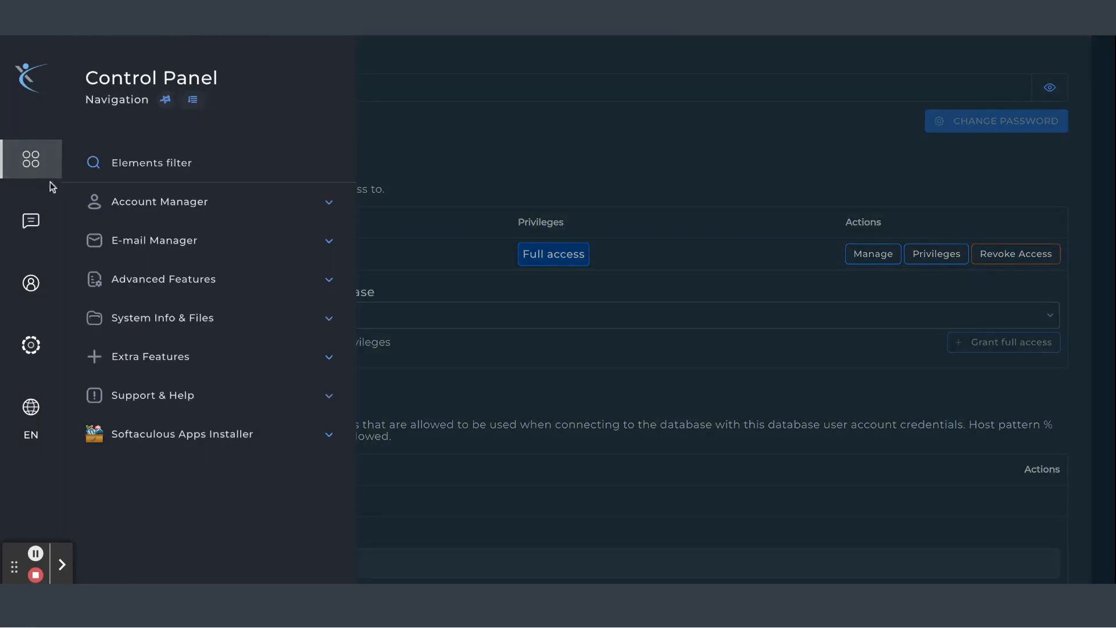
click(342, 323)
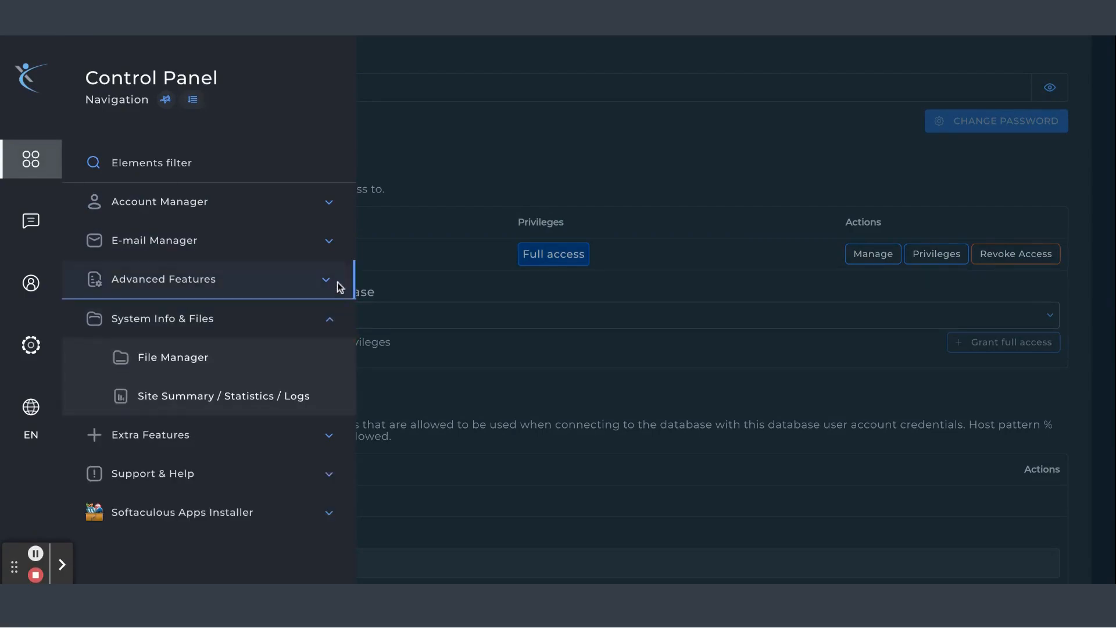
click(339, 285)
scroll(304, 372, down, 3)
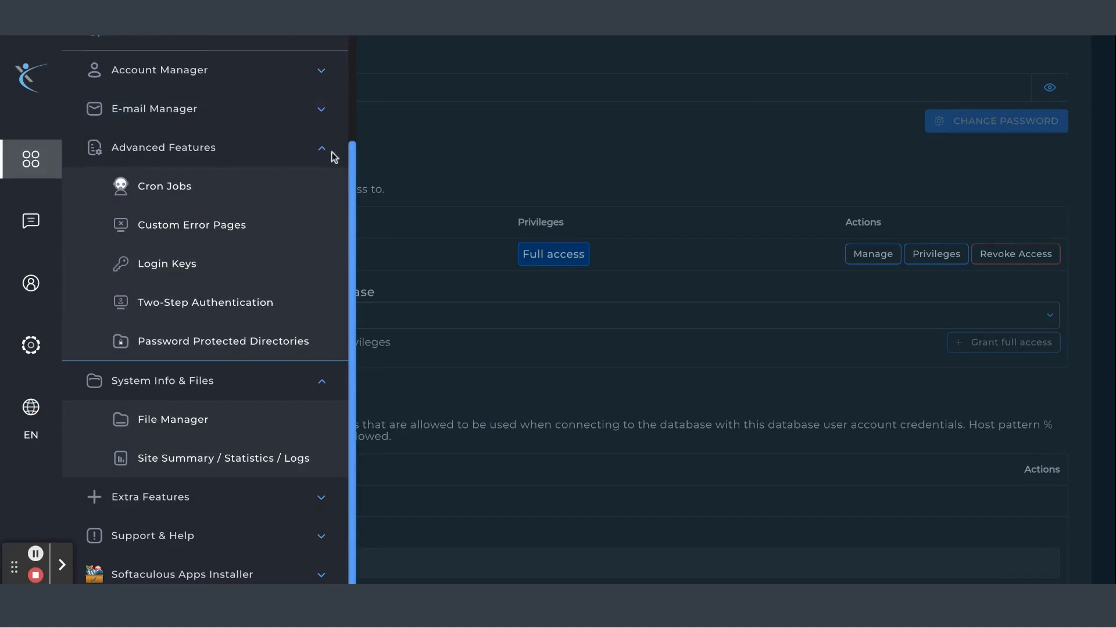
click(324, 507)
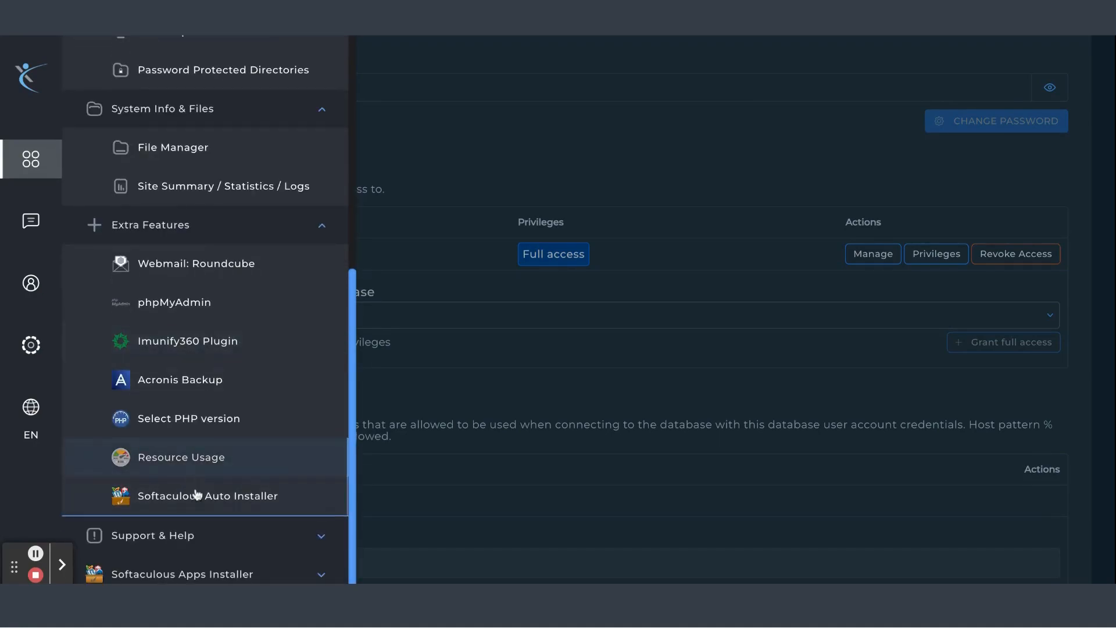
click(207, 308)
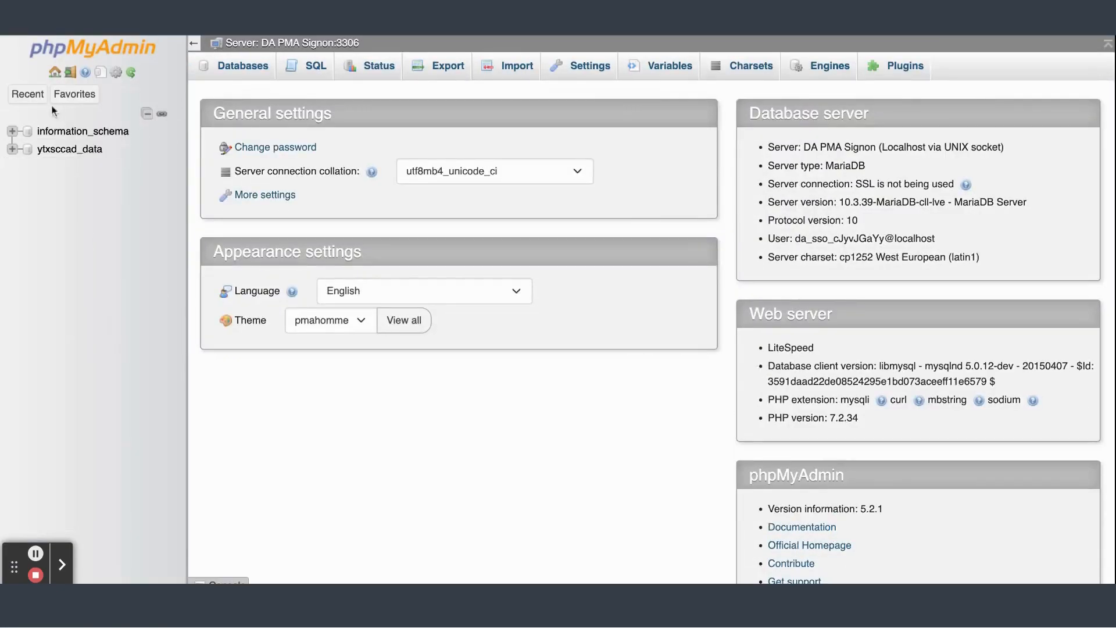
Try to import database.sql into the ytxsccad_data database with the default SQL options
click(71, 150)
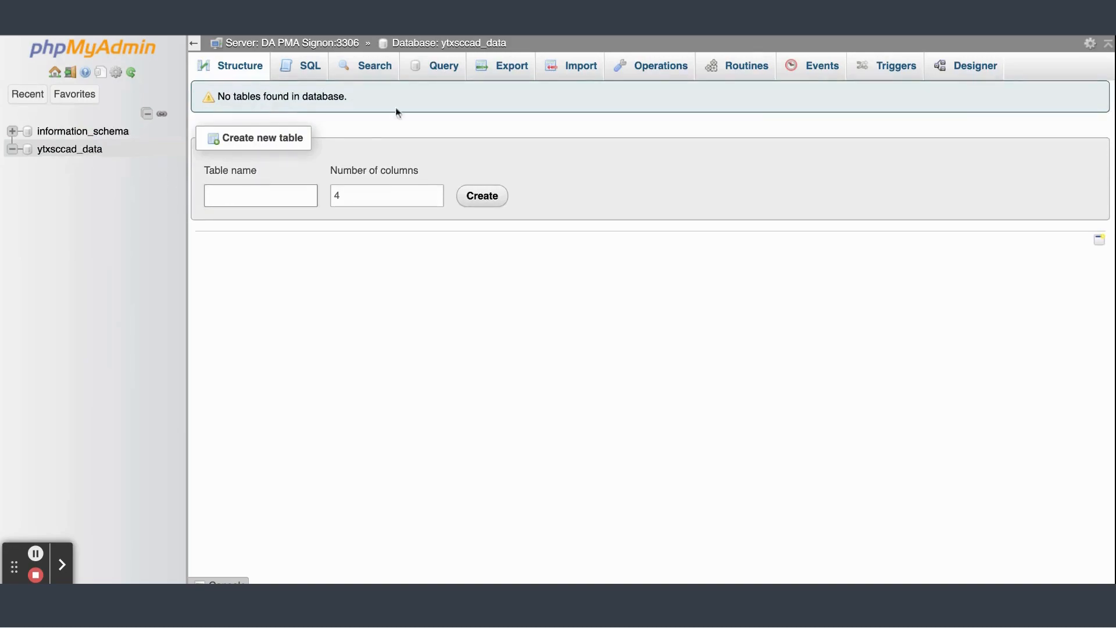
click(559, 76)
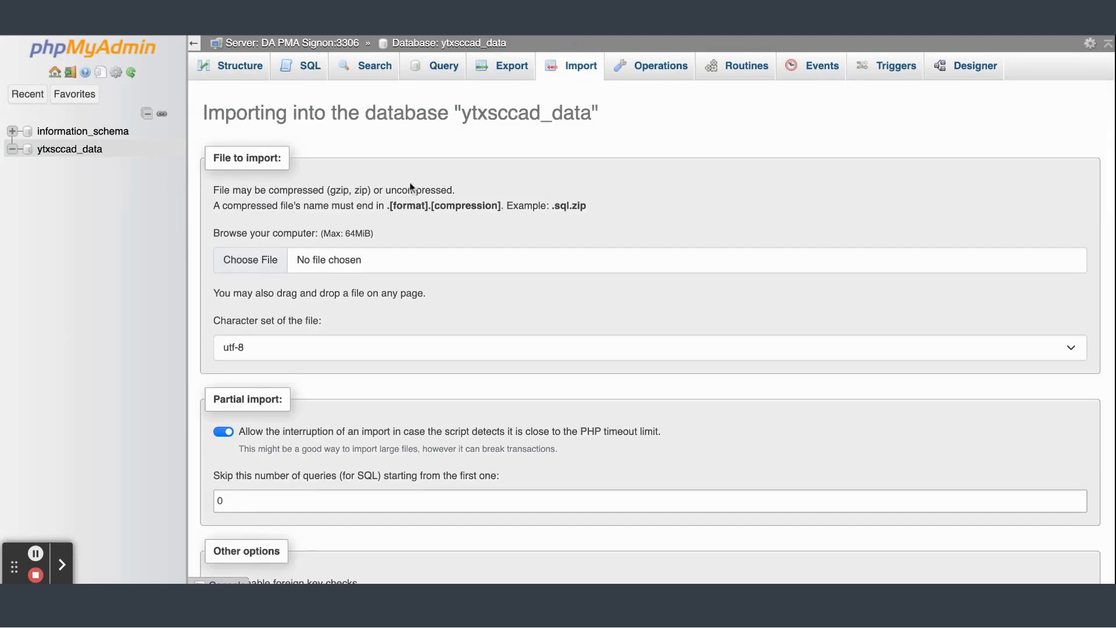
scroll(316, 338, down, 3)
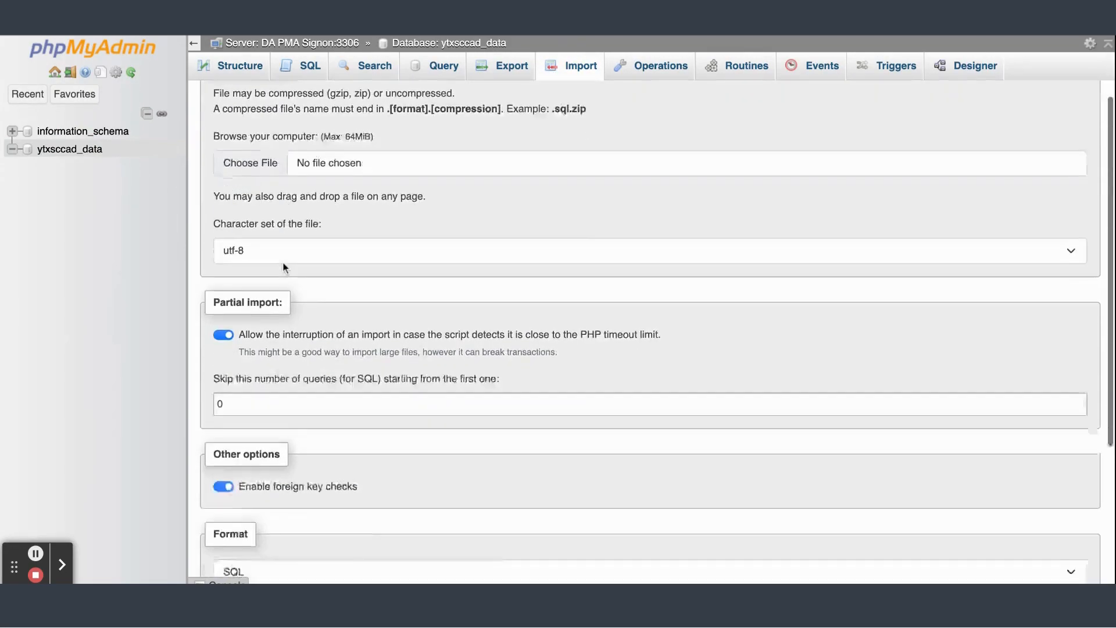
scroll(279, 263, up, 3)
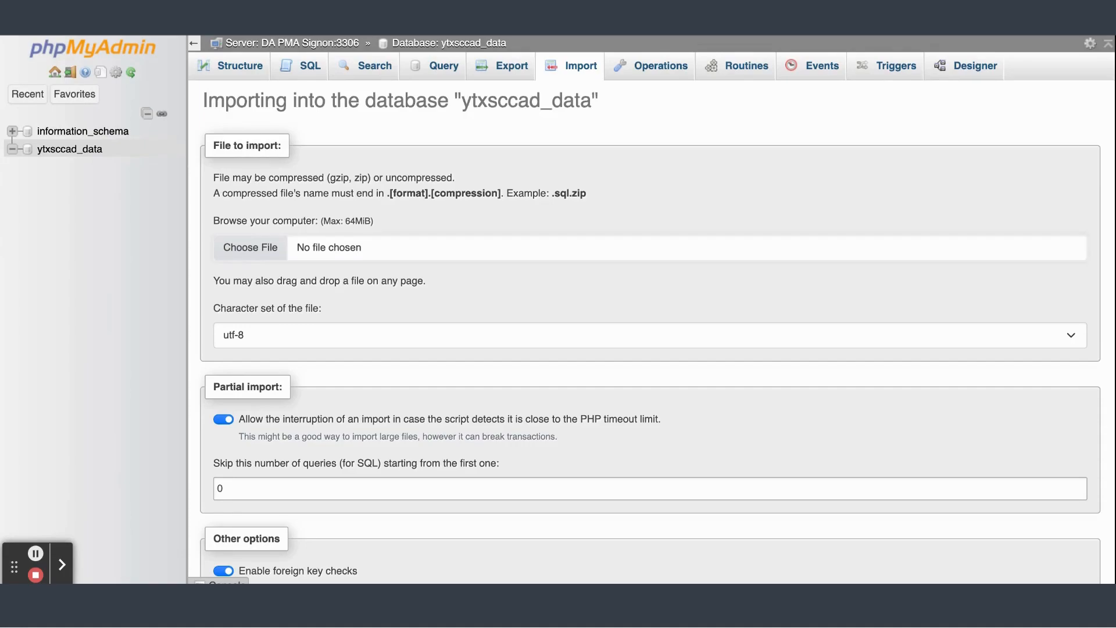
scroll(442, 445, down, 10)
scroll(407, 445, up, 8)
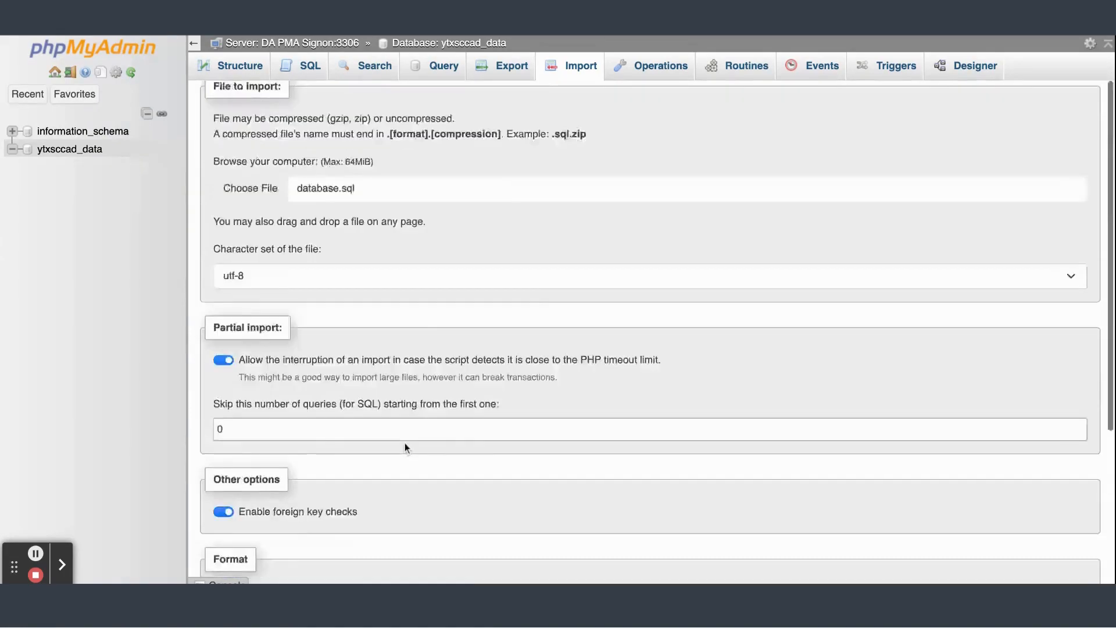
scroll(391, 404, down, 5)
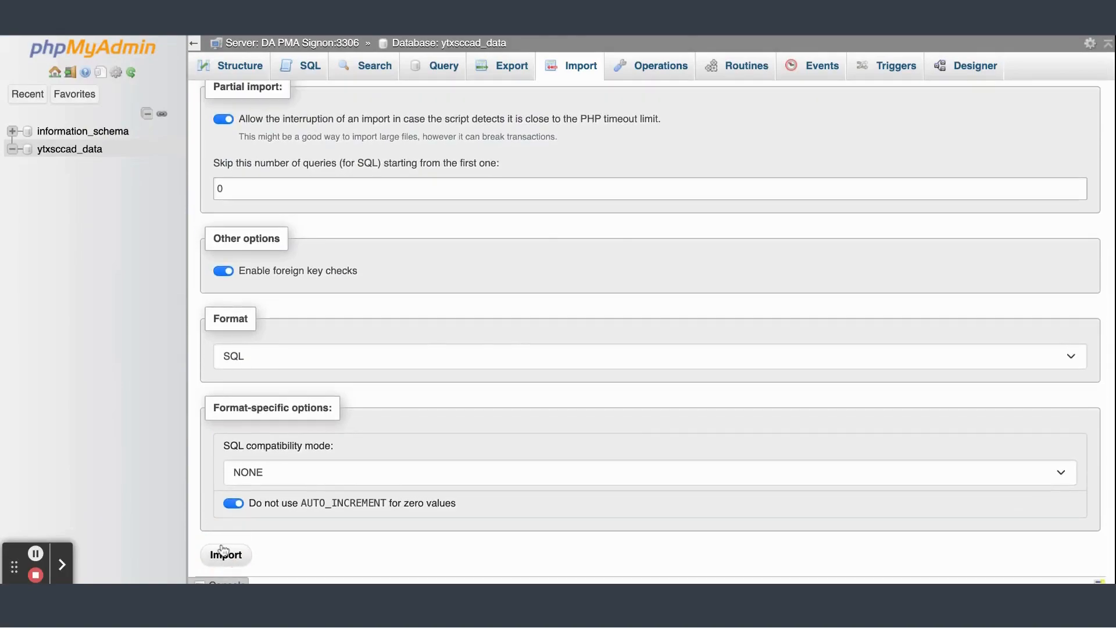
click(224, 551)
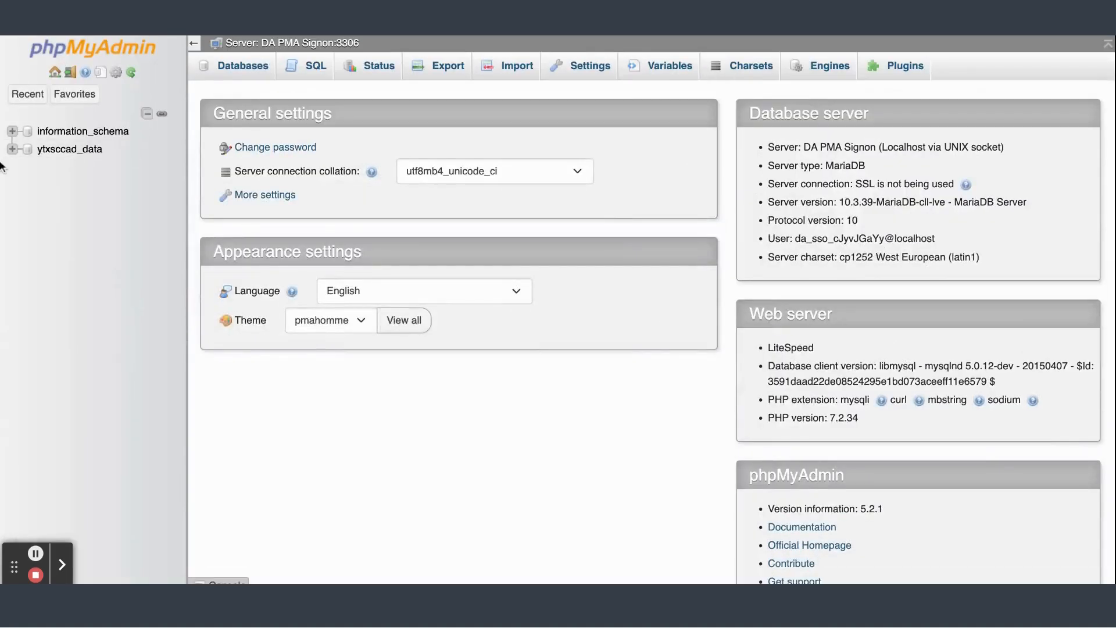
Import database.sql into the ytxsccad_data database
click(46, 151)
click(547, 66)
scroll(256, 395, down, 5)
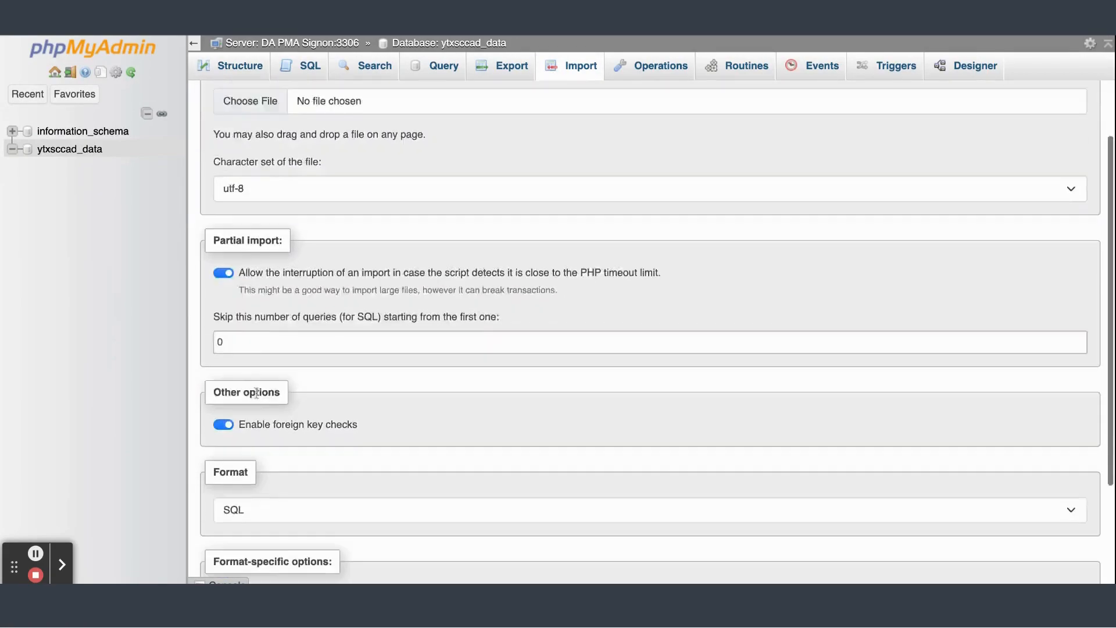
scroll(256, 398, up, 5)
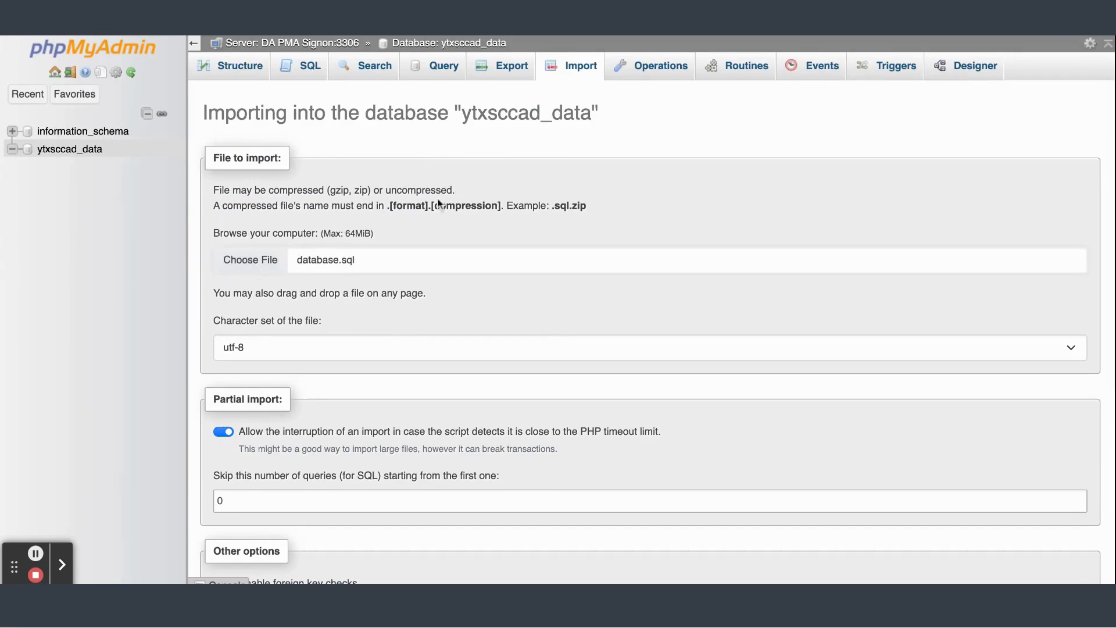
scroll(291, 433, down, 5)
click(215, 528)
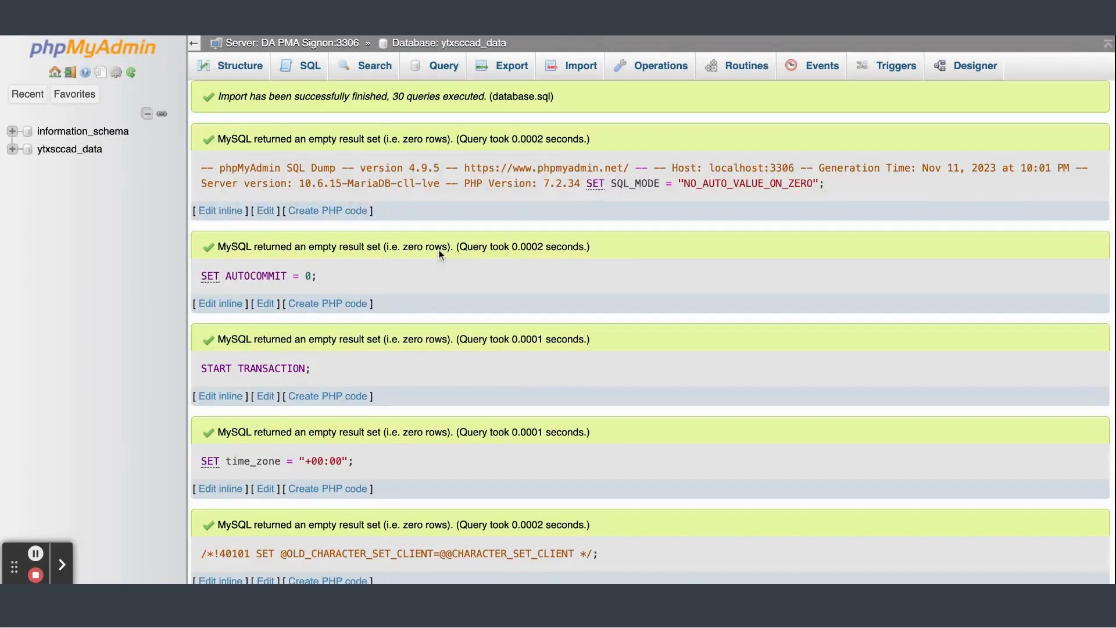
scroll(438, 249, down, 15)
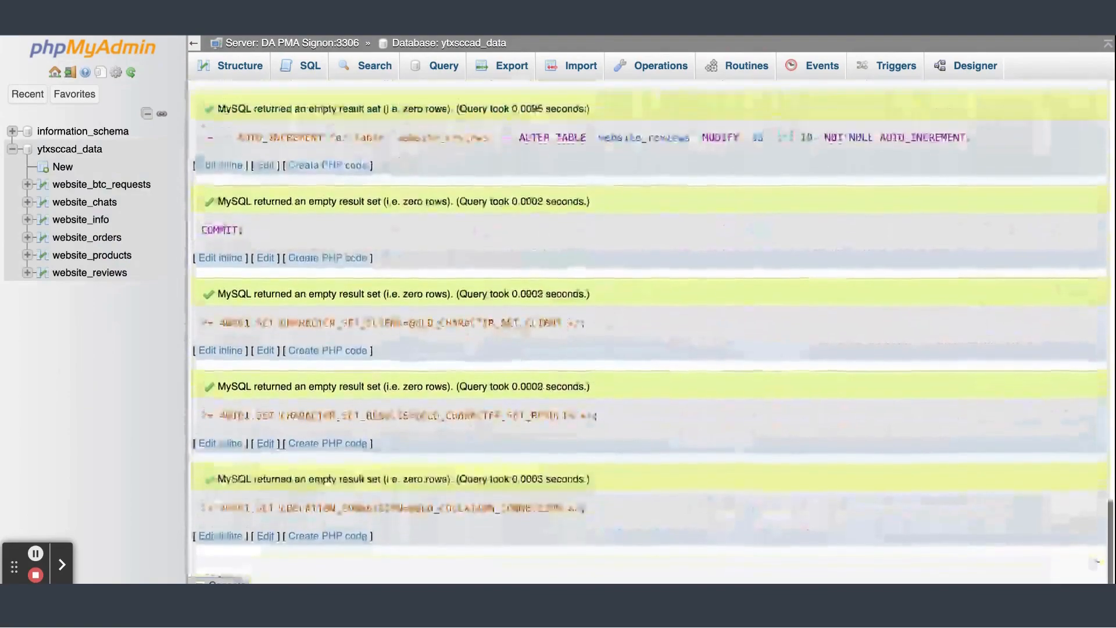
click(87, 152)
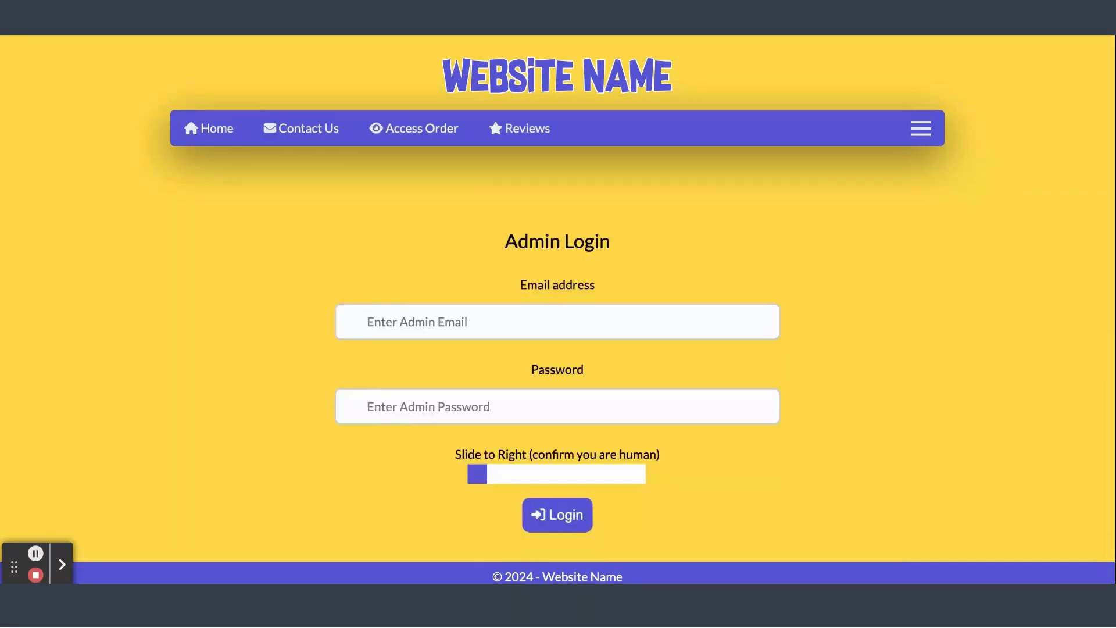
Log in to the site's admin panel with the default admin email and admin password, sliding the human-check slider
scroll(475, 393, down, 2)
click(490, 205)
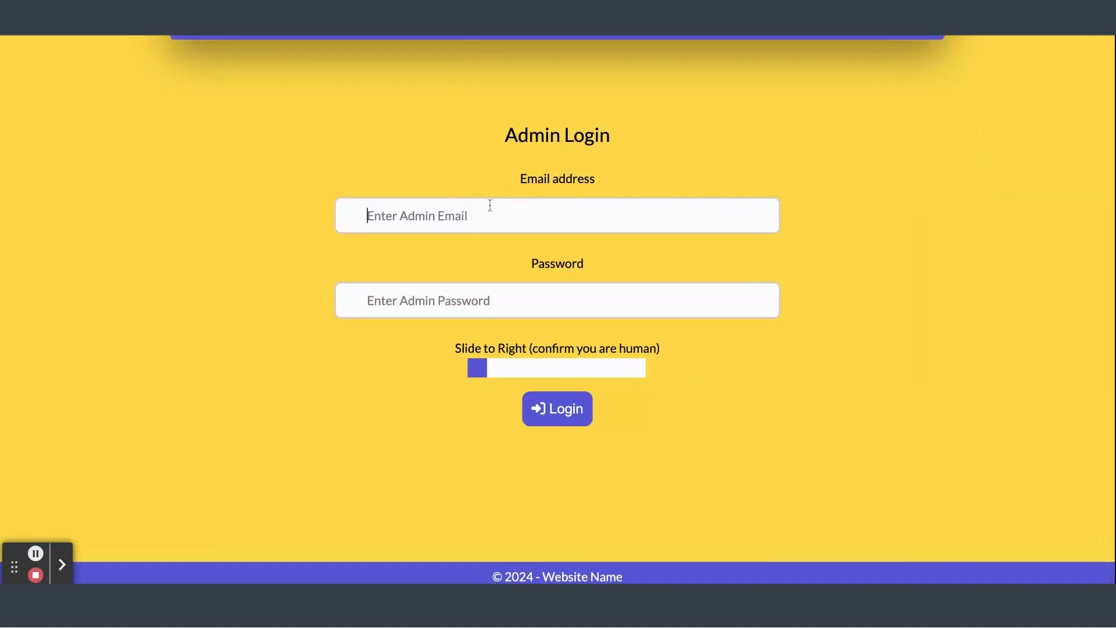
text(admin@)
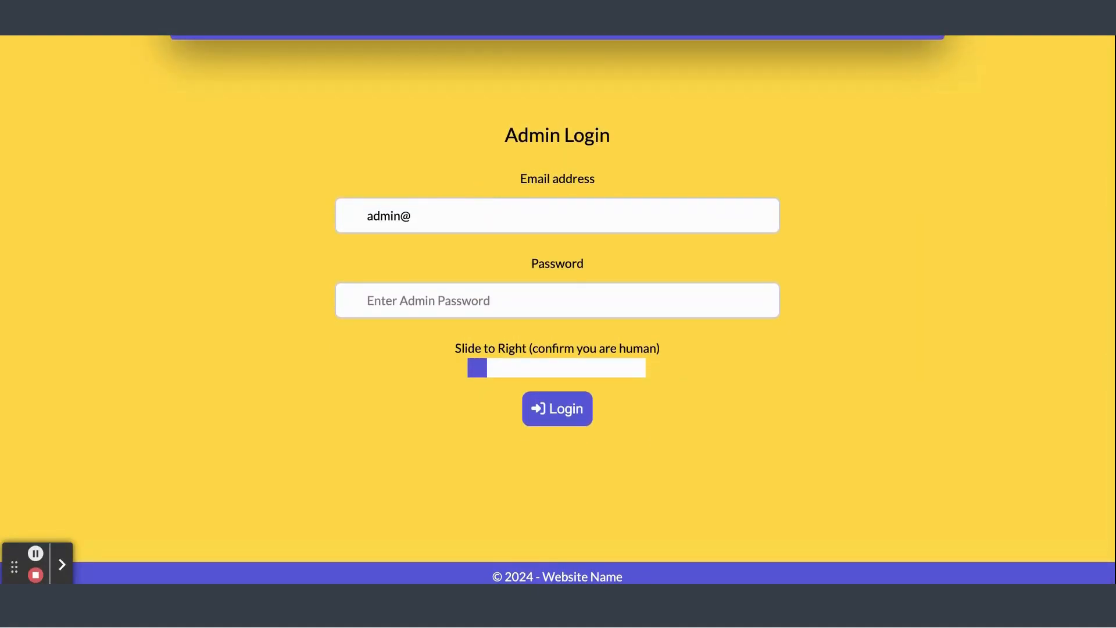
text(example.comadmin123)
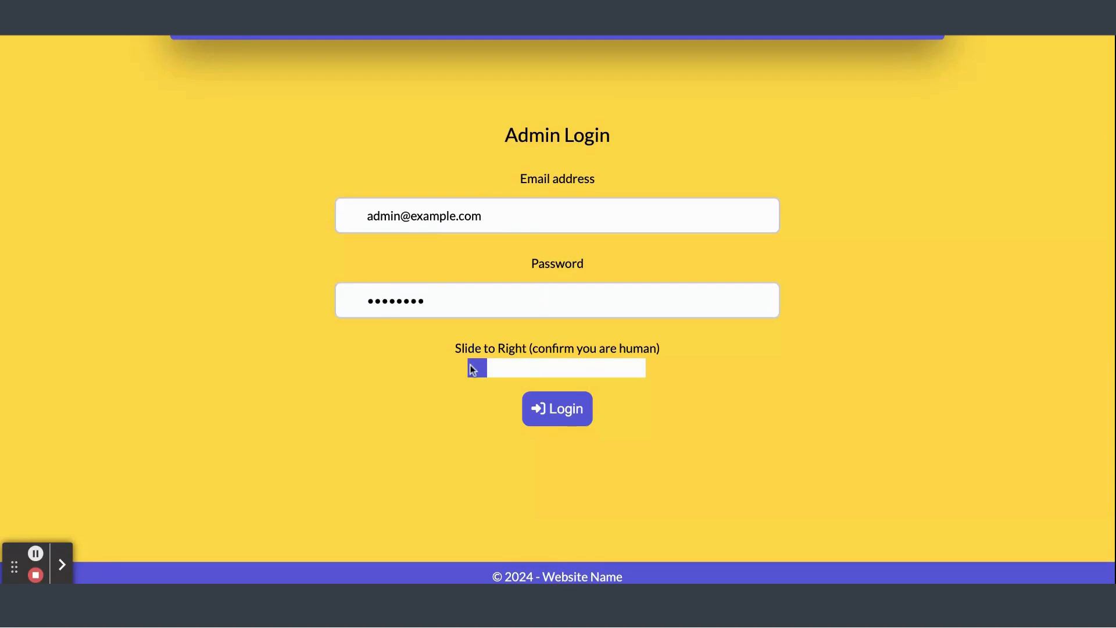
drag(477, 368, 638, 370)
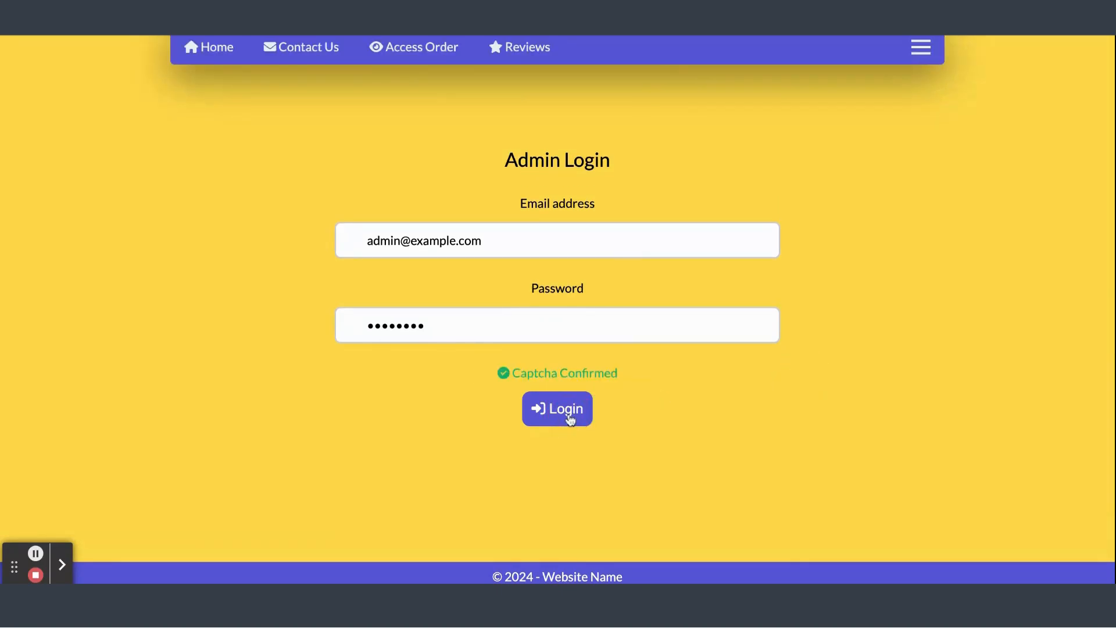
click(567, 415)
Open the Website Settings page from the admin panel
scroll(570, 420, down, 4)
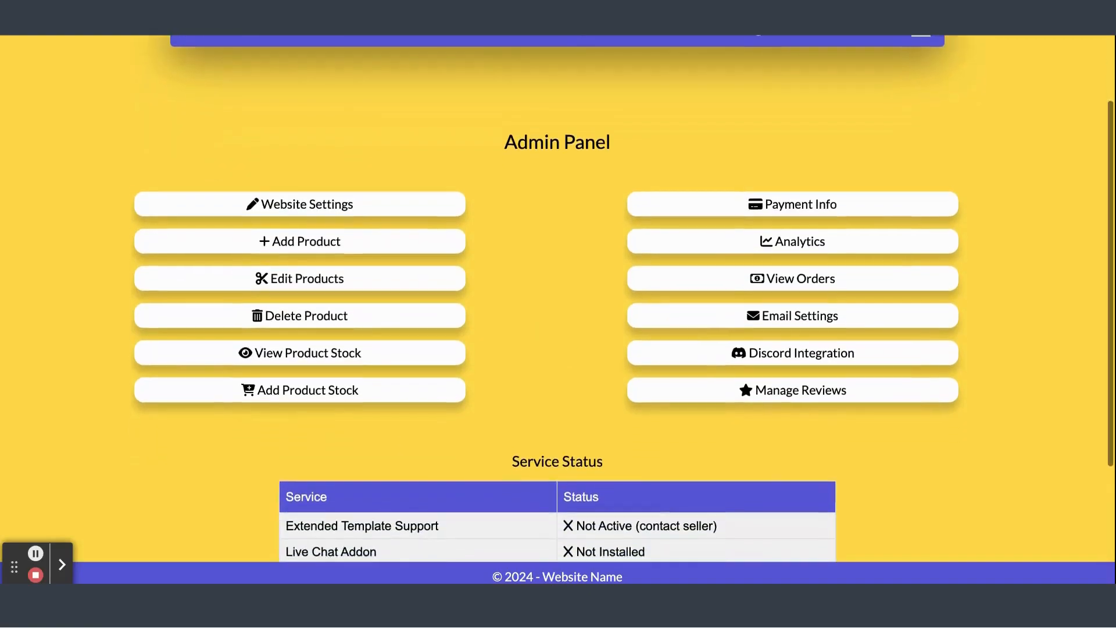
scroll(570, 421, down, 2)
scroll(570, 420, up, 1)
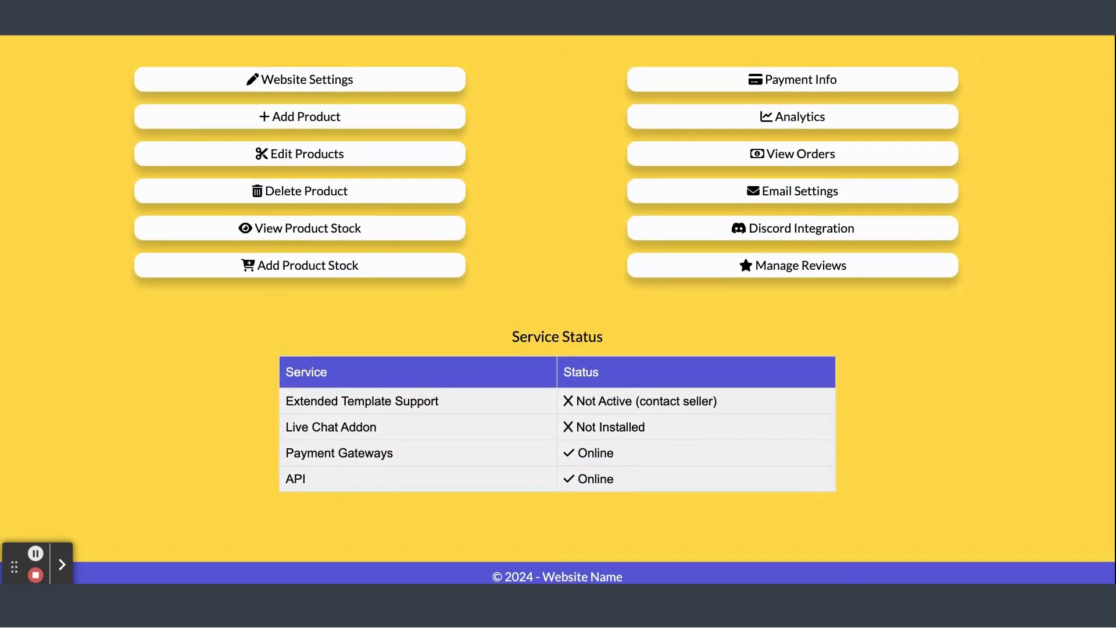
scroll(416, 217, up, 1)
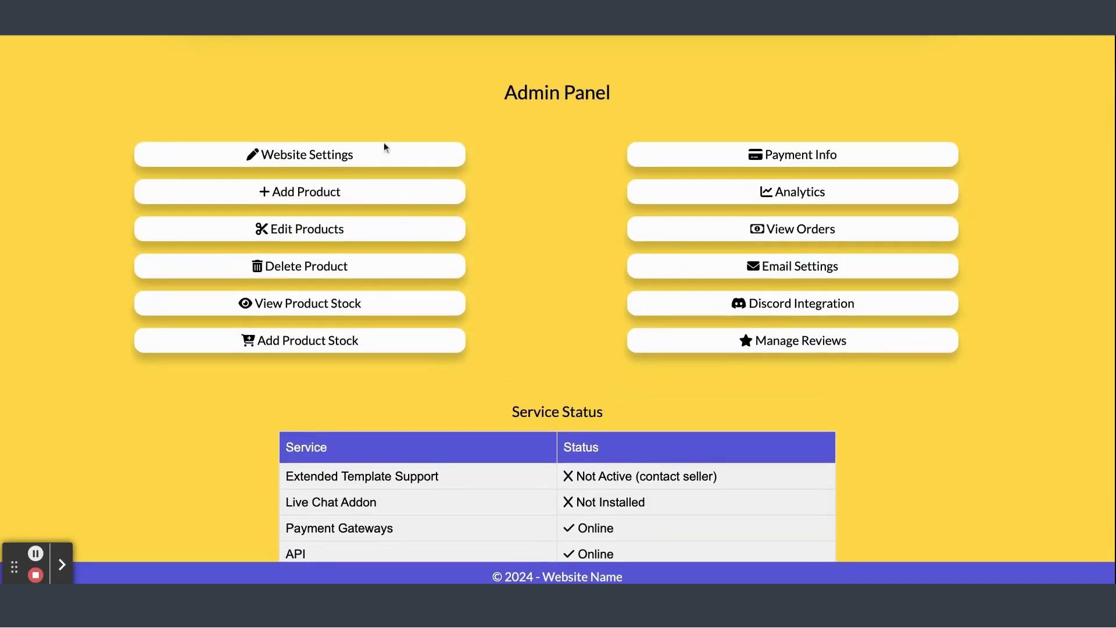
click(327, 155)
scroll(406, 260, down, 1)
scroll(406, 261, down, 3)
scroll(481, 269, up, 1)
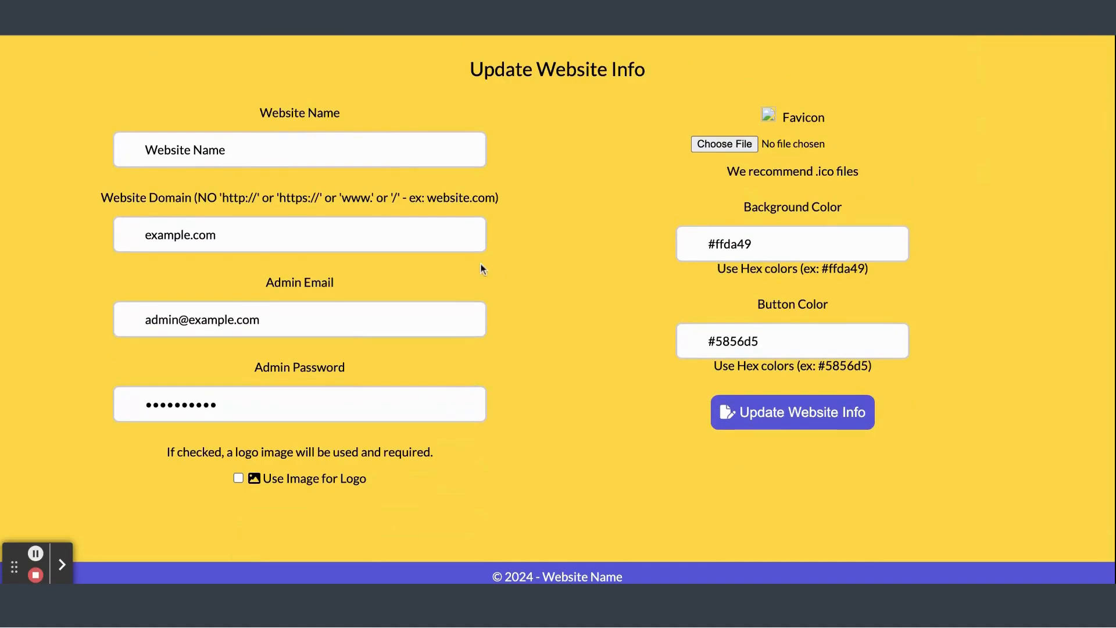
drag(281, 242, 153, 229)
key(ctrl+v)
key(ctrl+z)
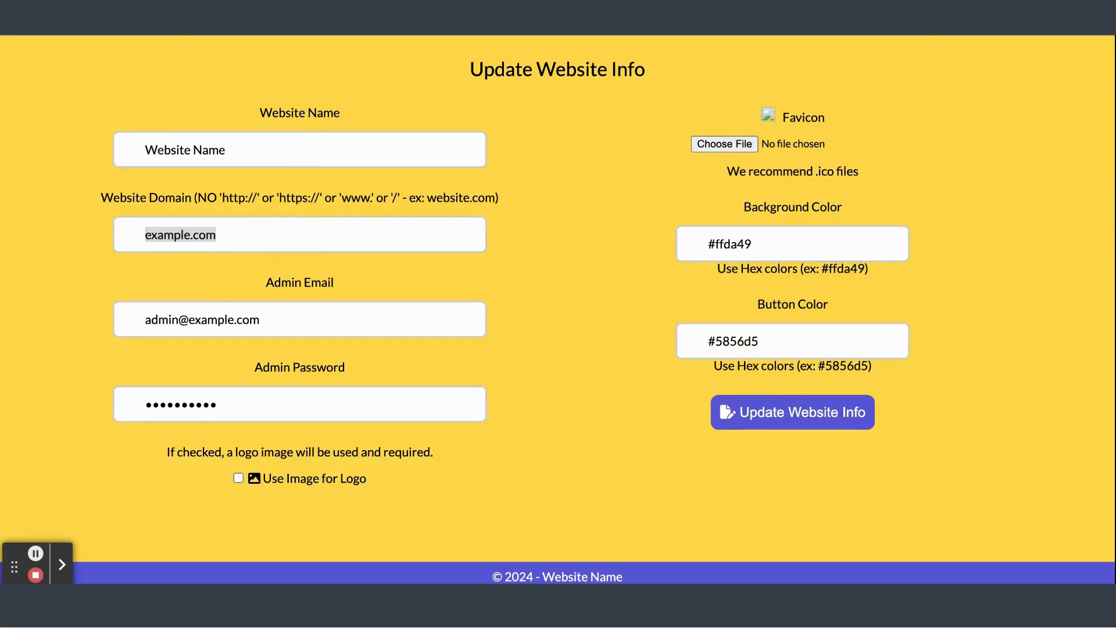
double_click(239, 236)
text(https://autobuytemplate.x10.mx/)
key(BackSpace)
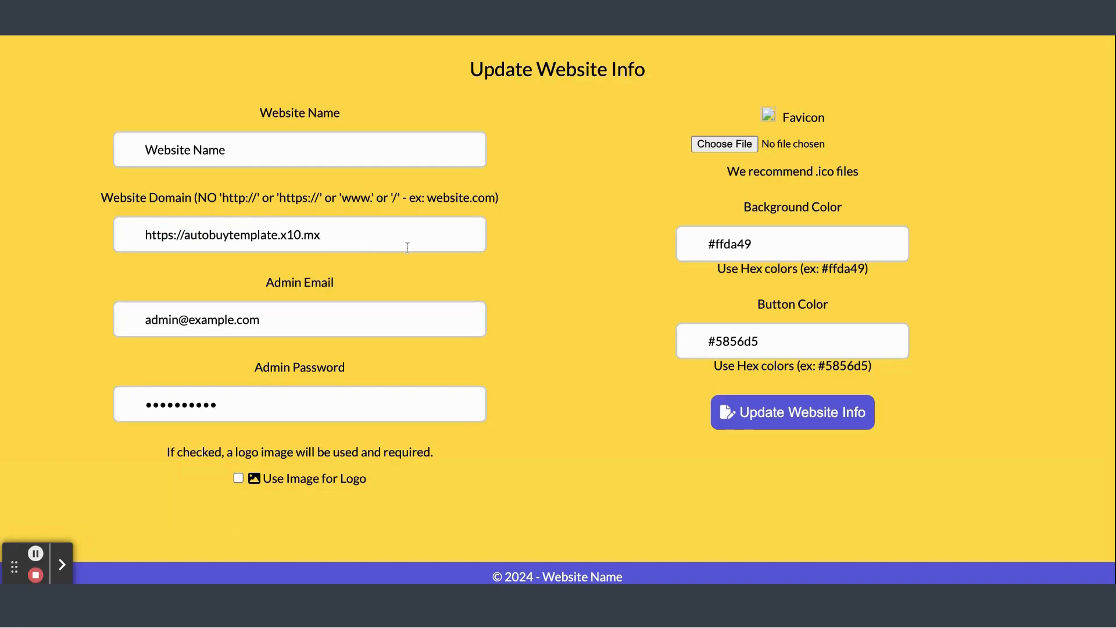
drag(137, 234, 185, 235)
key(BackSpace)
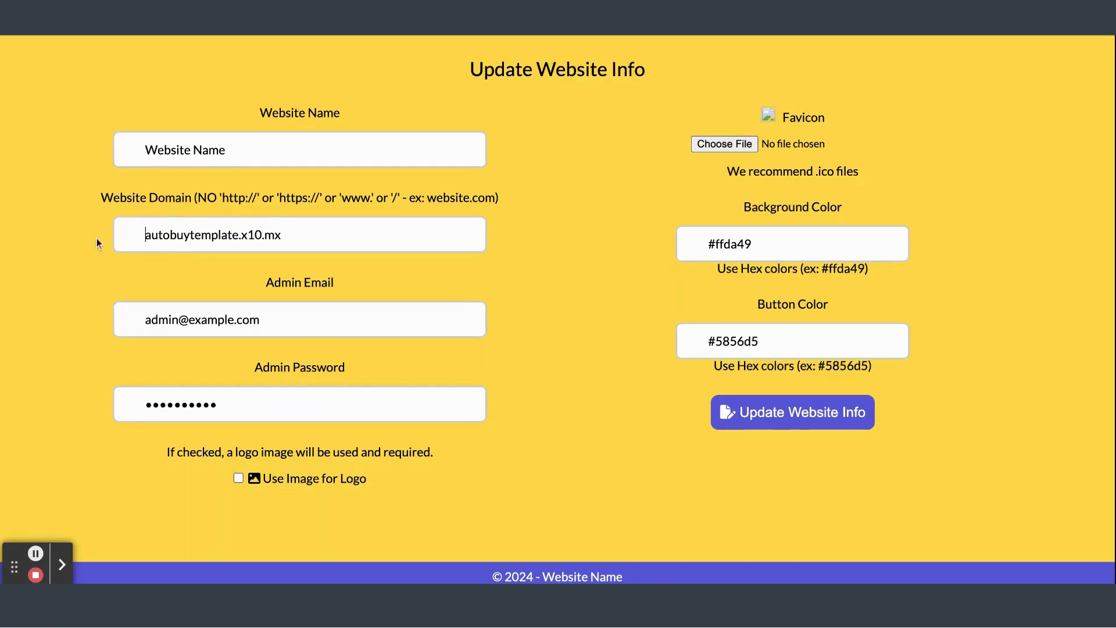
scroll(530, 394, down, 2)
scroll(531, 394, up, 2)
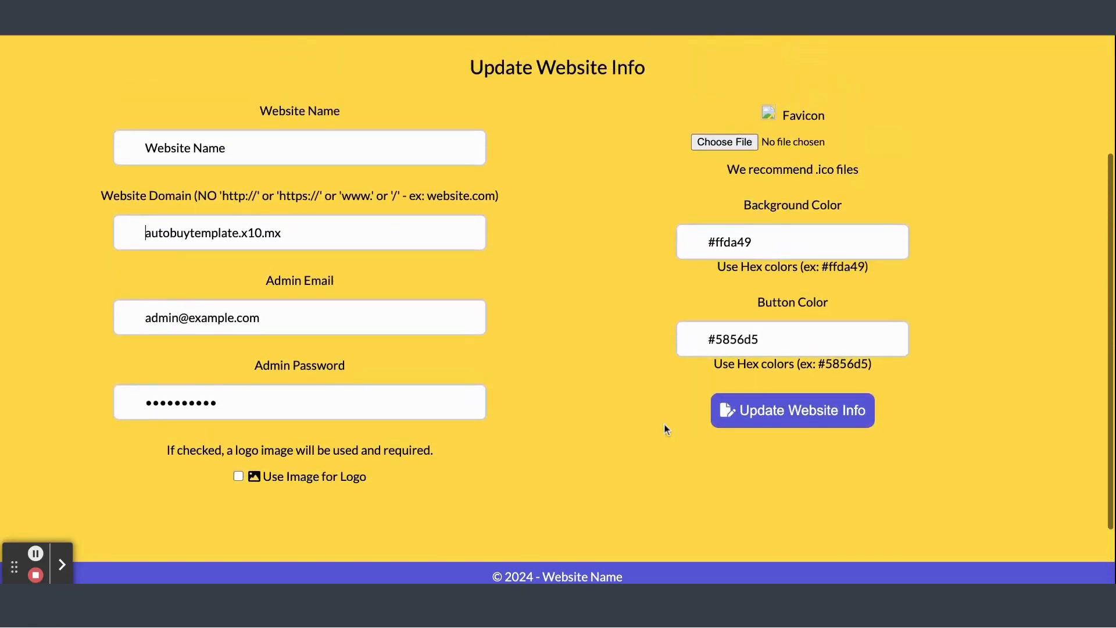
click(754, 417)
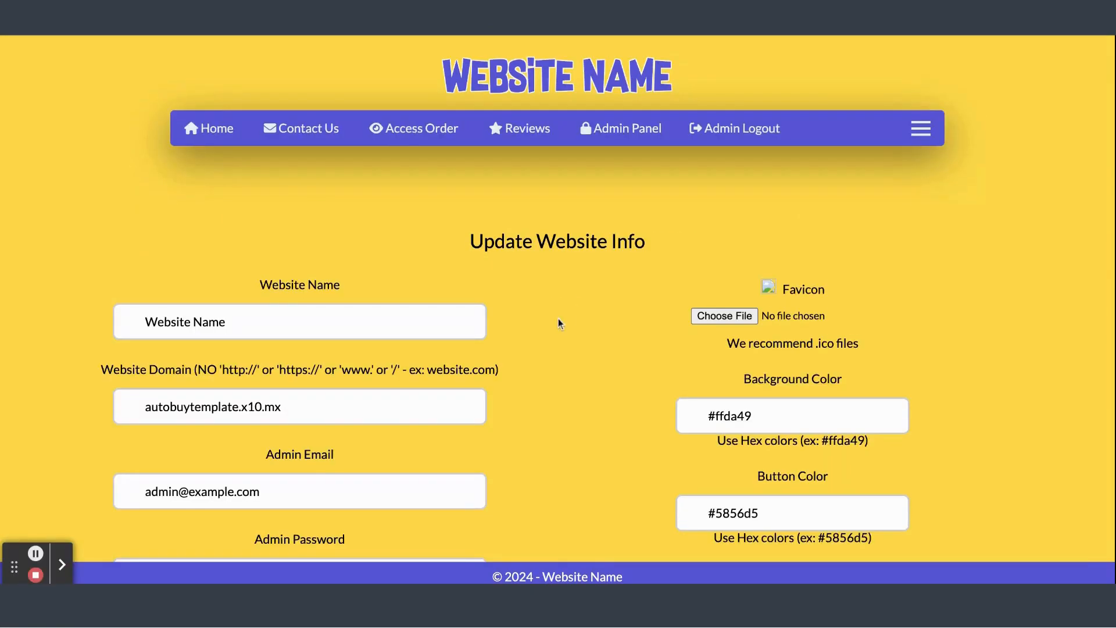
Review the saved Website Settings and the Payment Info page from the admin panel
click(631, 129)
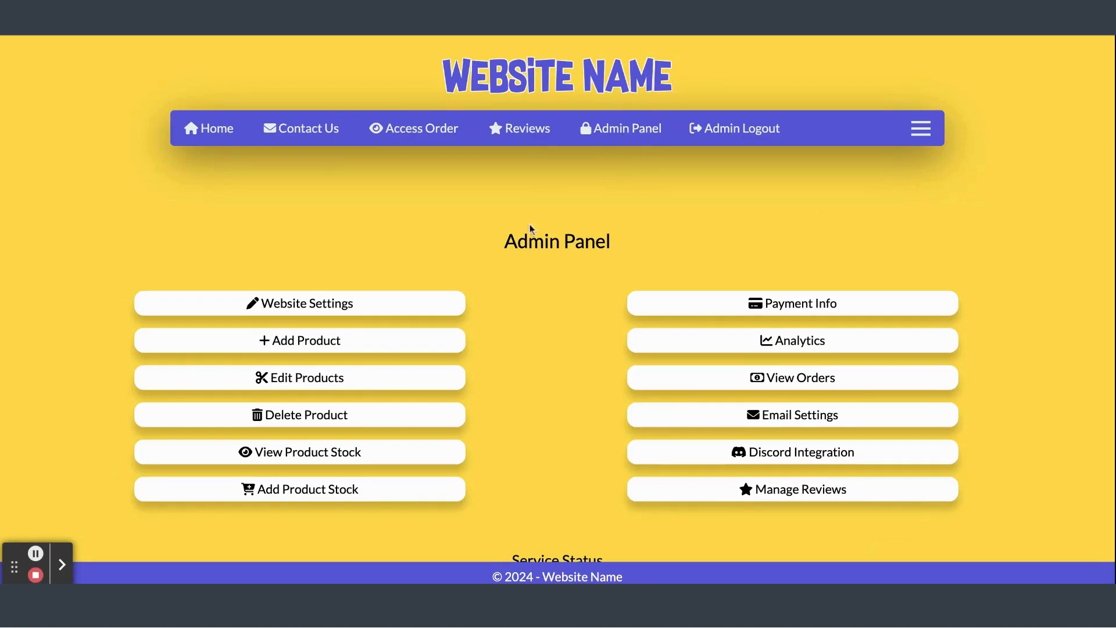
click(340, 304)
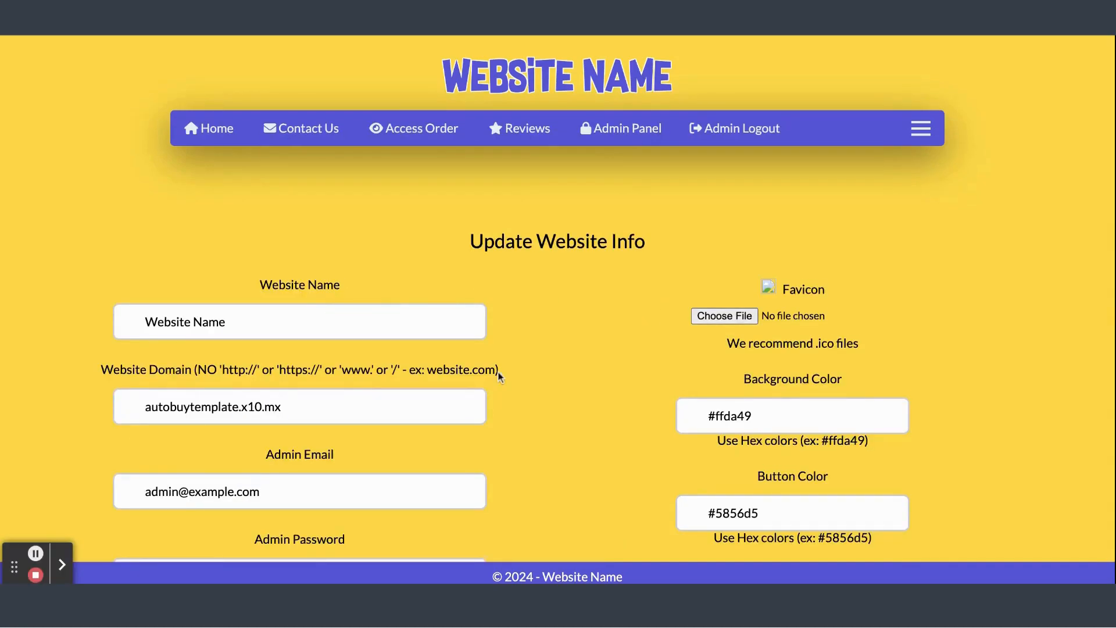
scroll(498, 372, down, 1)
click(608, 58)
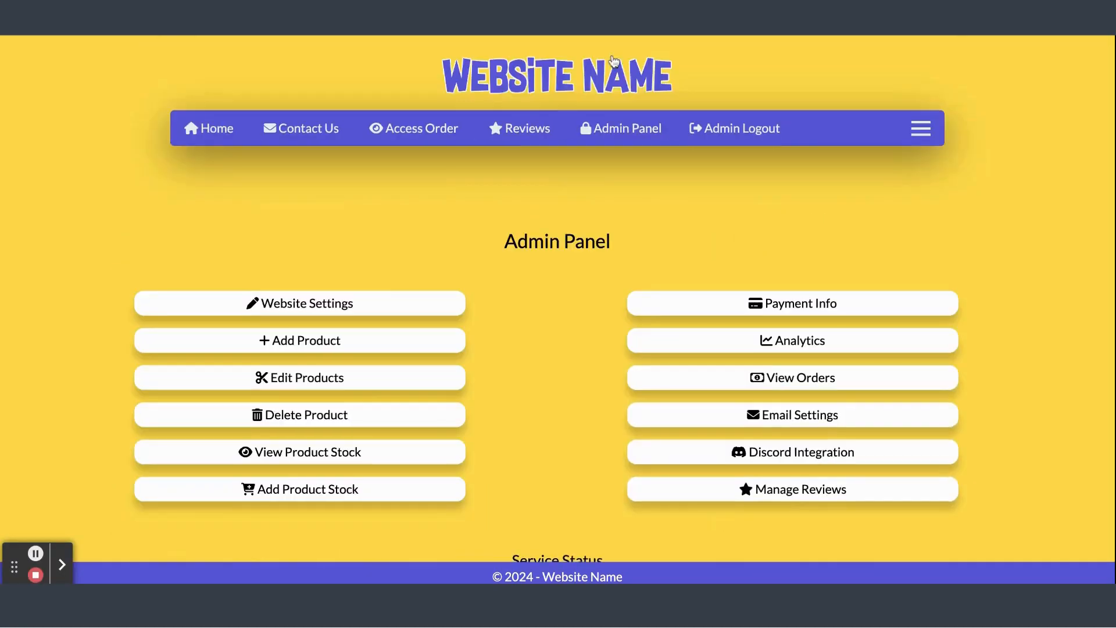
scroll(380, 296, down, 3)
scroll(366, 317, down, 2)
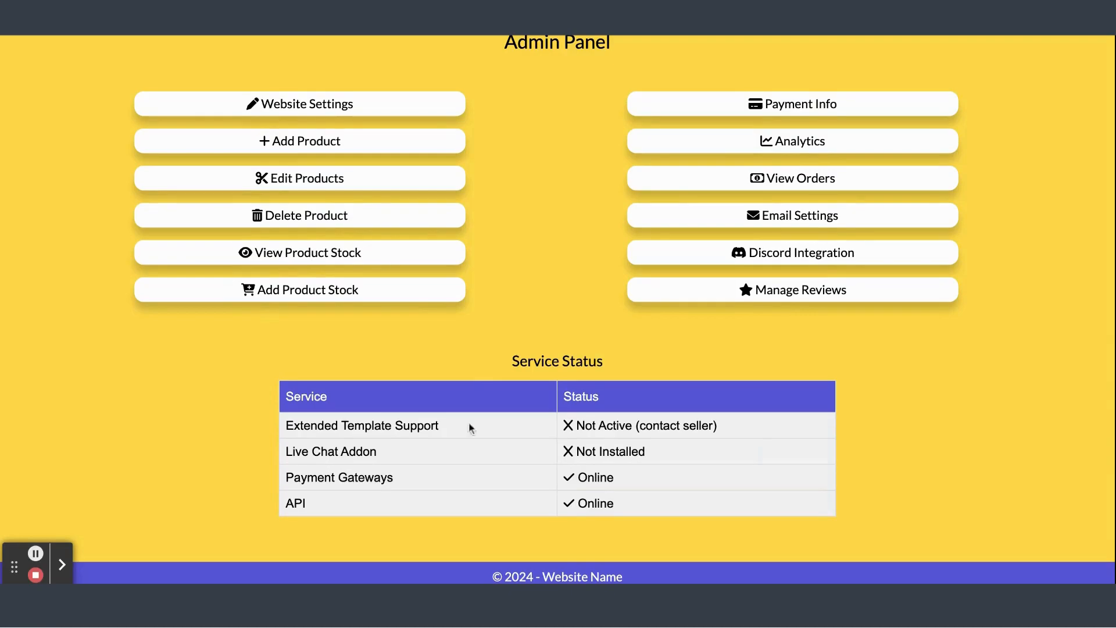
click(835, 105)
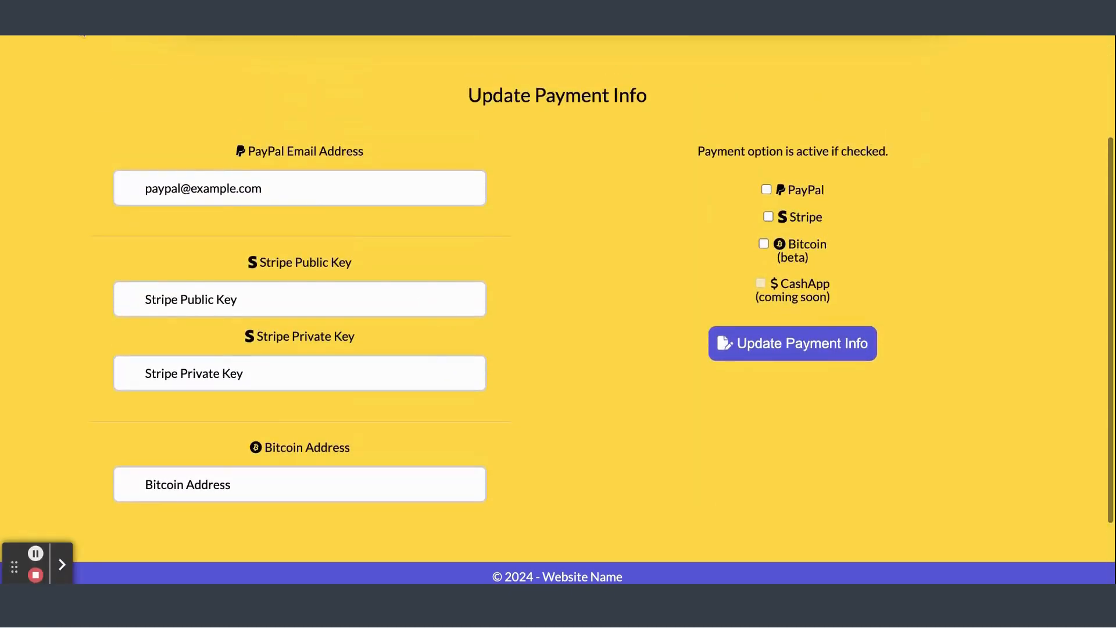
key(alt+Left)
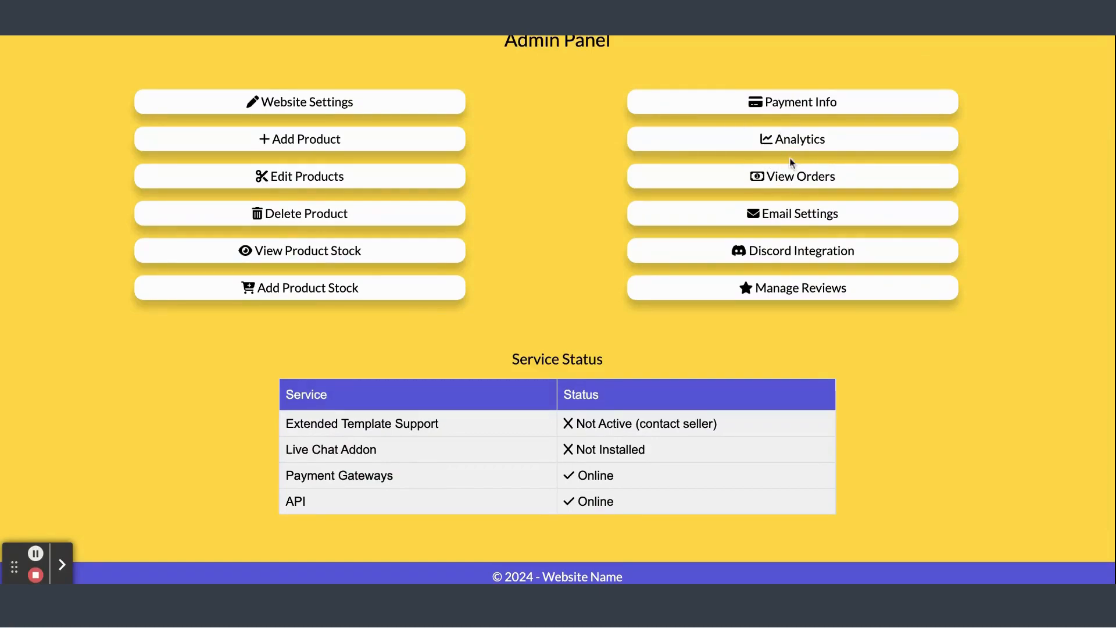
Open Email Settings and inspect the SMTP fields by toggling Use SMTP, returning to the admin panel without saving
click(807, 215)
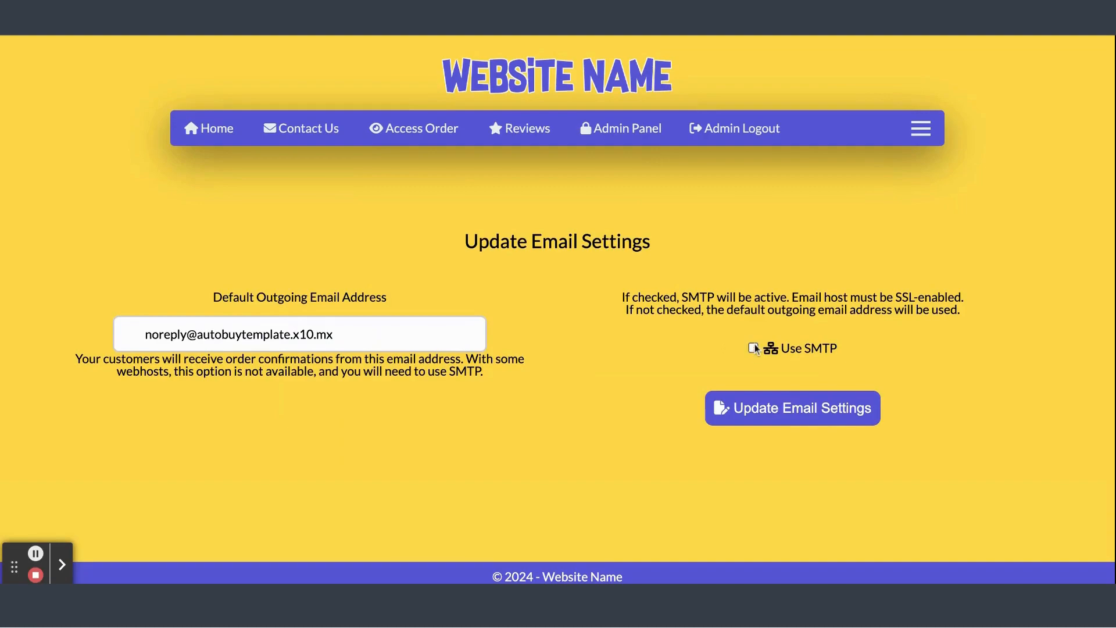
click(753, 347)
scroll(661, 412, down, 5)
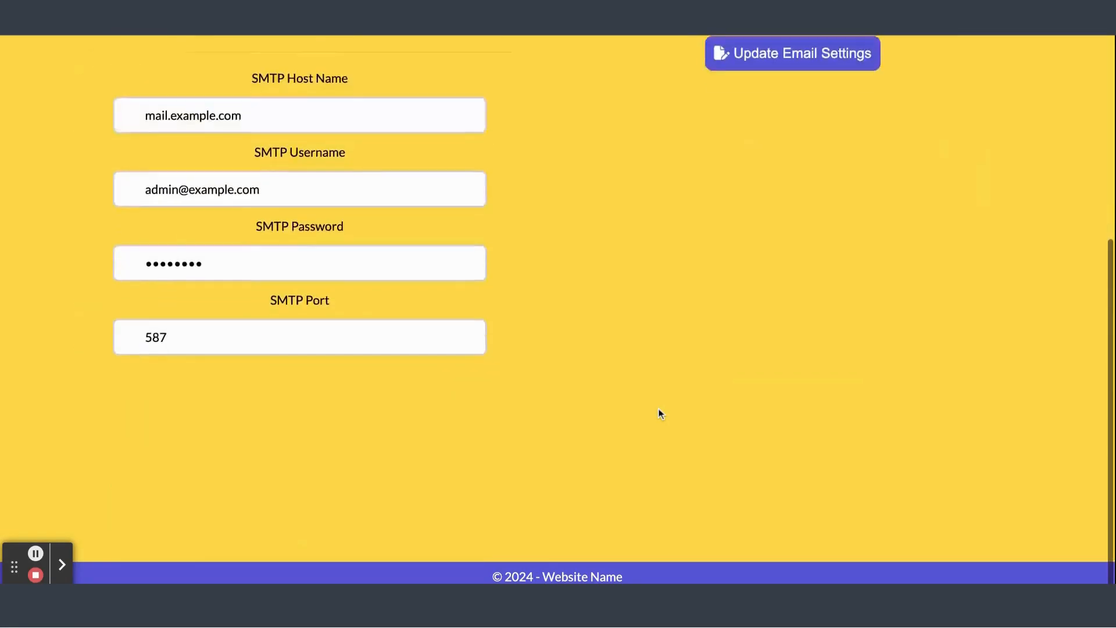
scroll(662, 404, up, 5)
scroll(720, 314, down, 3)
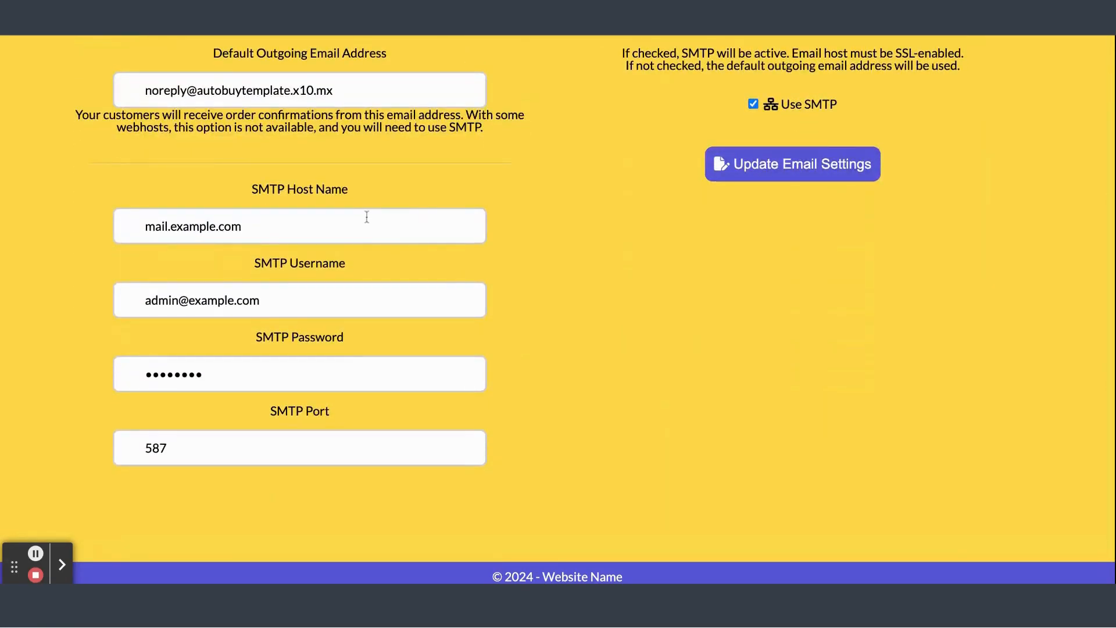
click(754, 105)
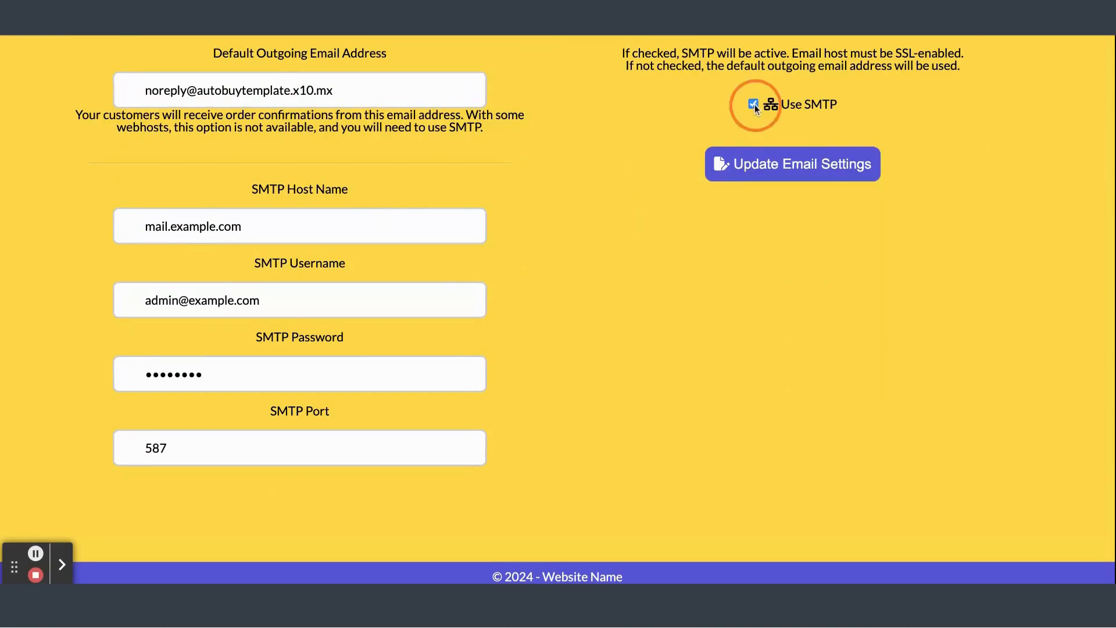
click(38, 35)
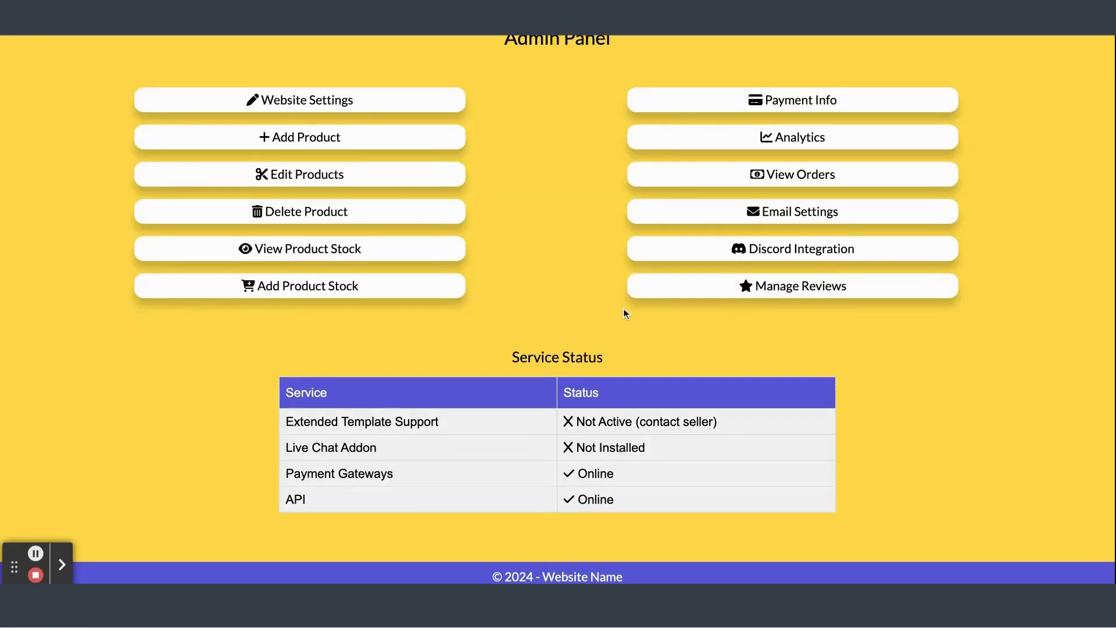
scroll(626, 314, down, 2)
scroll(626, 314, up, 5)
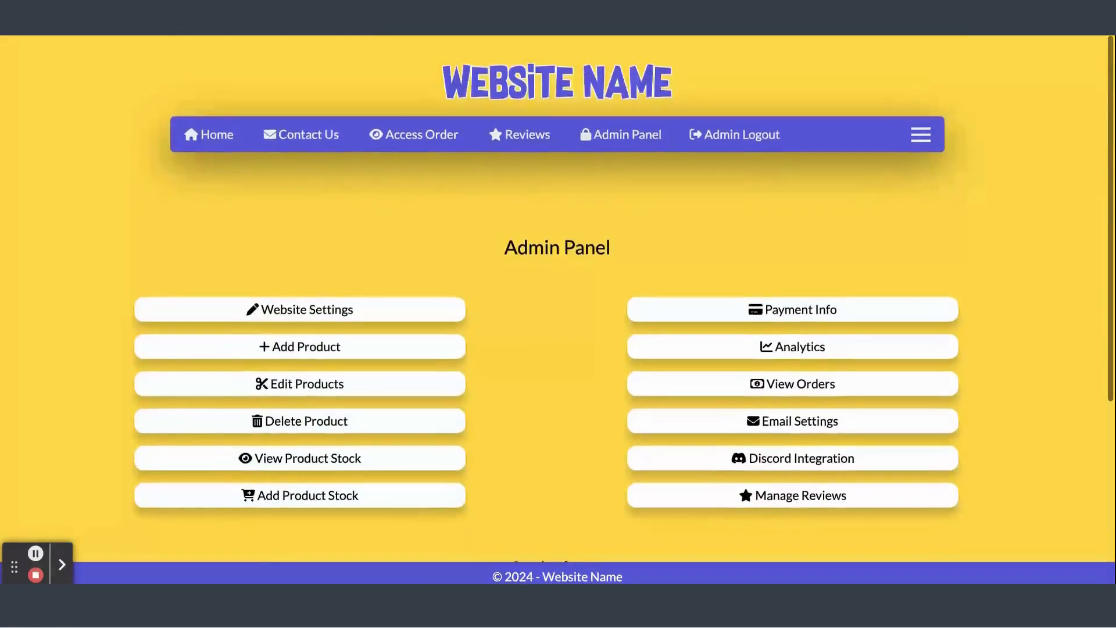